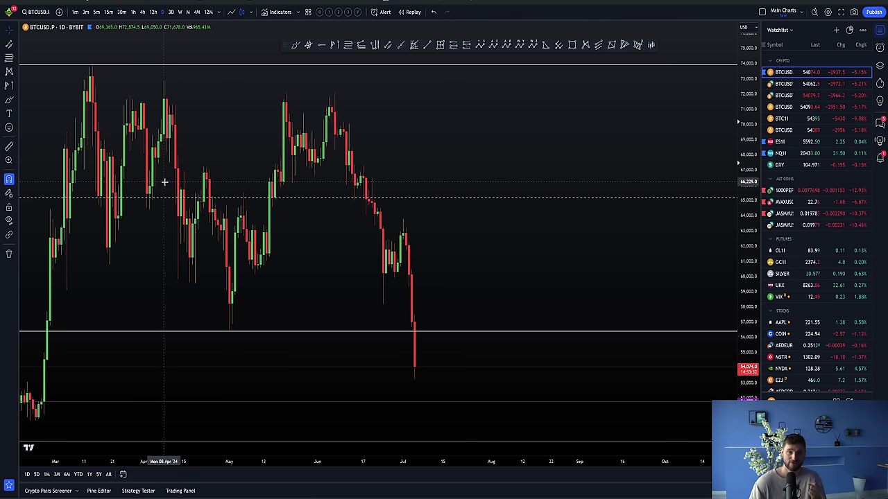
Switch from the BTCUSD daily chart to Discord's #socials channel with the Chart Champions BTC video
key(alt+Tab)
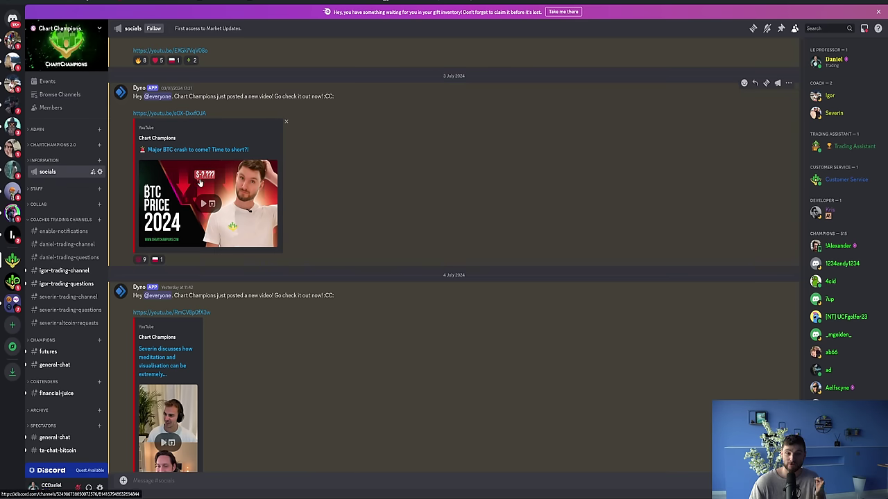
Open the posted Chart Champions video link, then the quoted Harmonic target post and its chart image
click(192, 178)
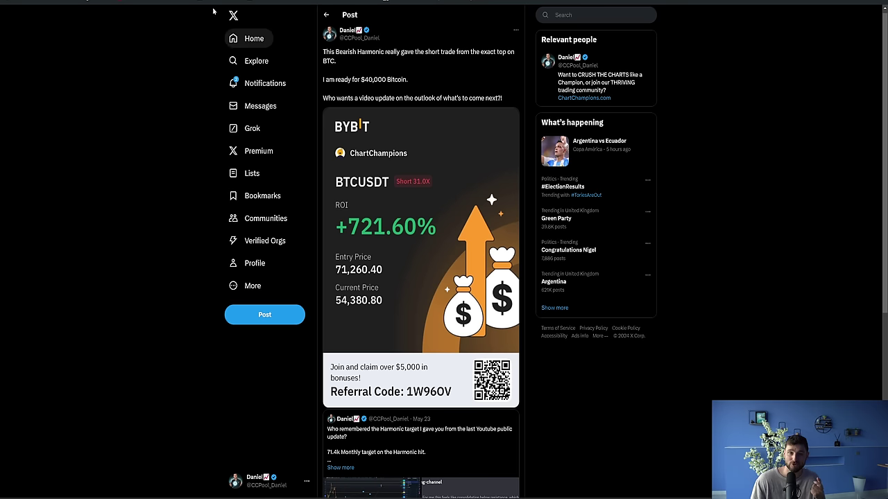
click(388, 437)
click(358, 170)
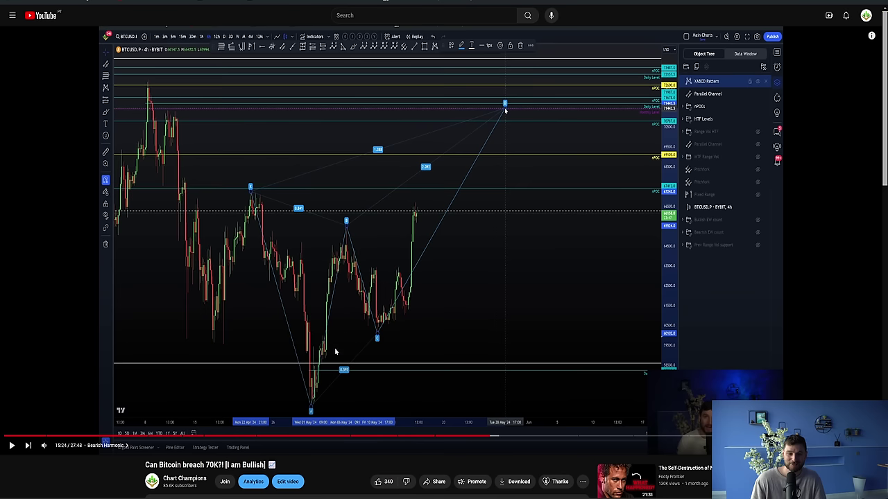
Scroll the 'Can Bitcoin breach 70K?!' YouTube page down and back up
scroll(313, 360, down, 1)
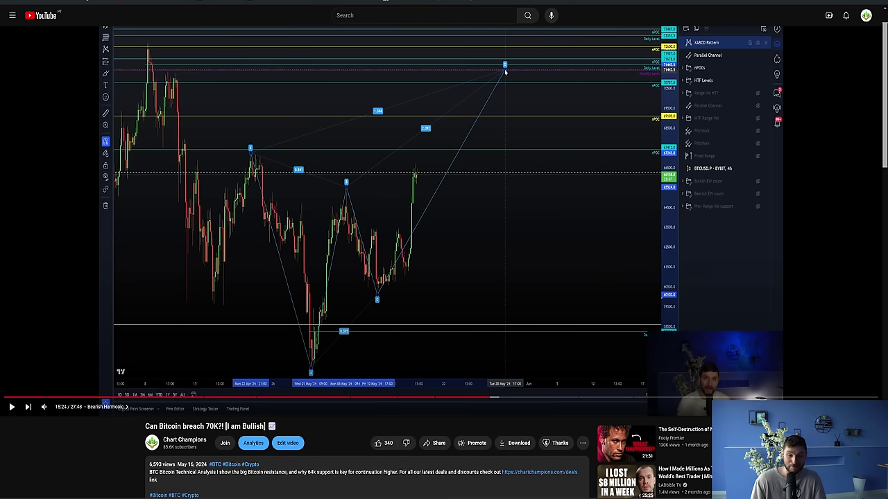
scroll(193, 479, up, 1)
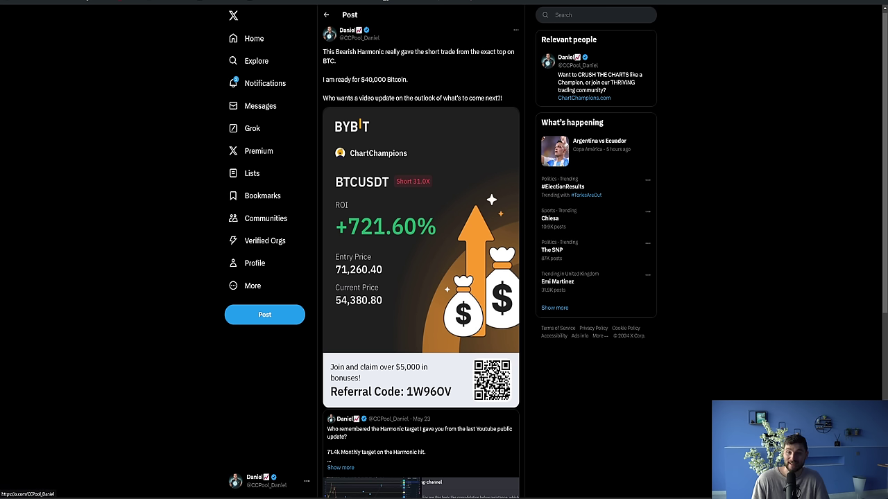
Enlarge the quoted post's chart and highlight its 71.4k target, short trade and next-move lines
click(368, 486)
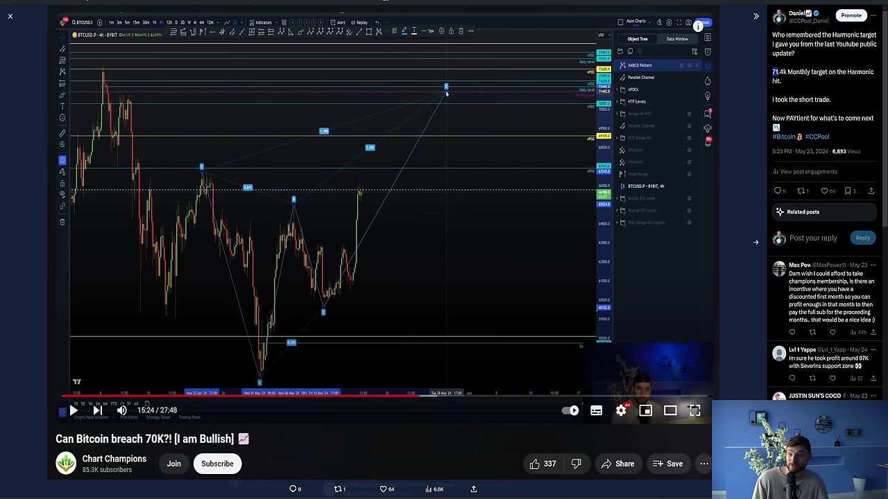
drag(787, 73, 845, 102)
drag(772, 119, 862, 119)
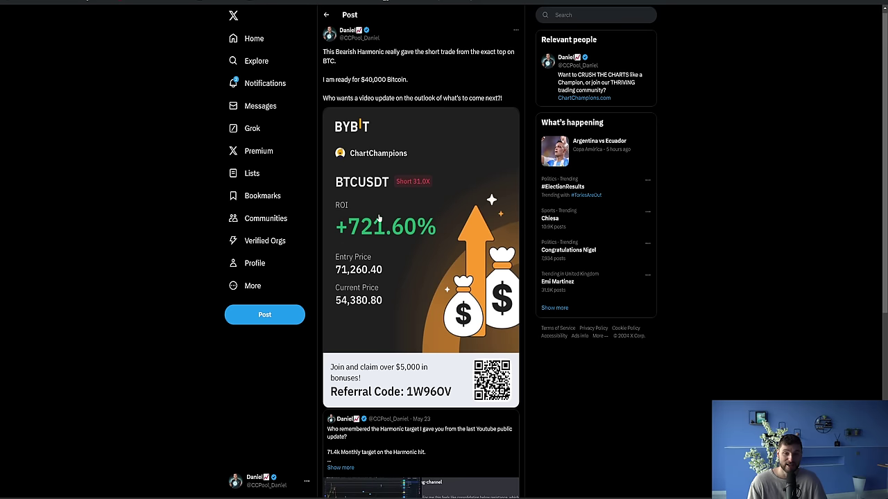
click(371, 295)
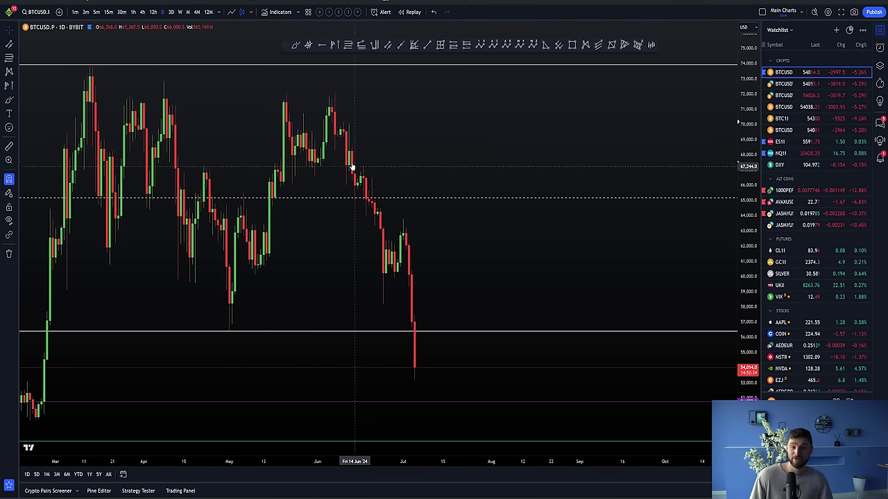
scroll(368, 153, down, 2)
drag(386, 151, 523, 134)
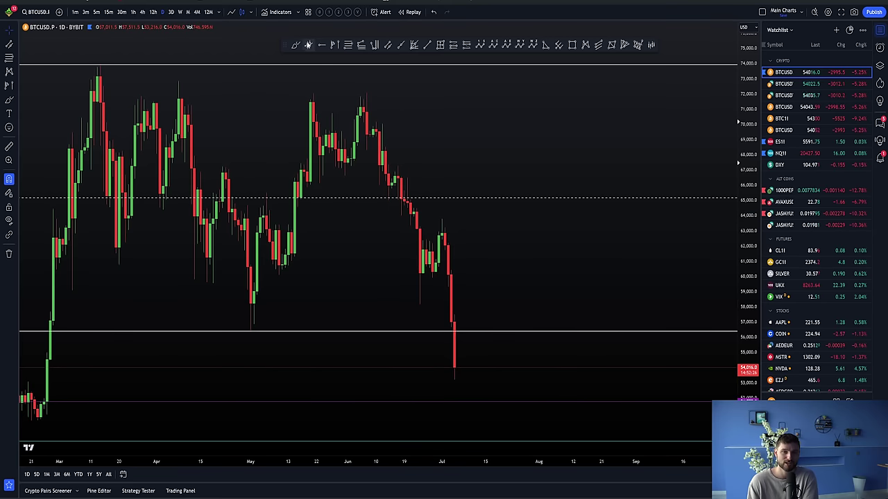
drag(295, 92, 412, 97)
mouse_move(267, 187)
mouse_down()
mouse_move(317, 175)
mouse_move(477, 182)
mouse_up()
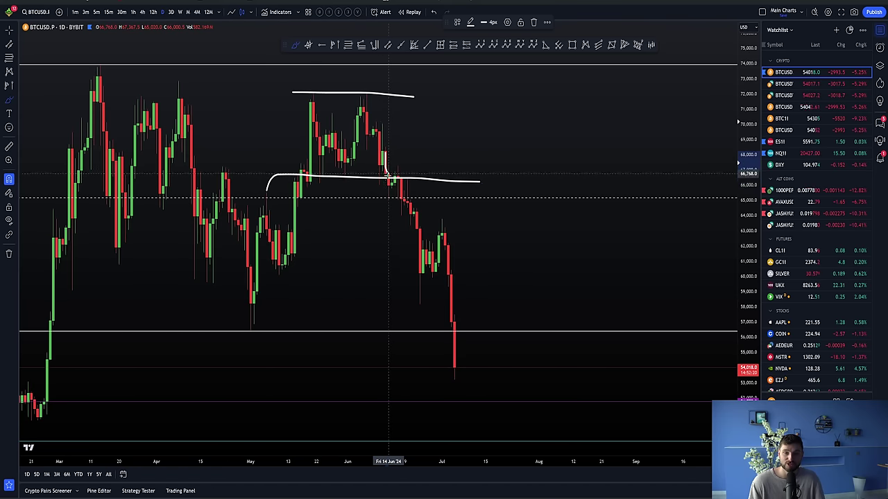
mouse_move(386, 170)
mouse_down()
mouse_move(389, 201)
mouse_move(398, 170)
mouse_move(418, 234)
mouse_up()
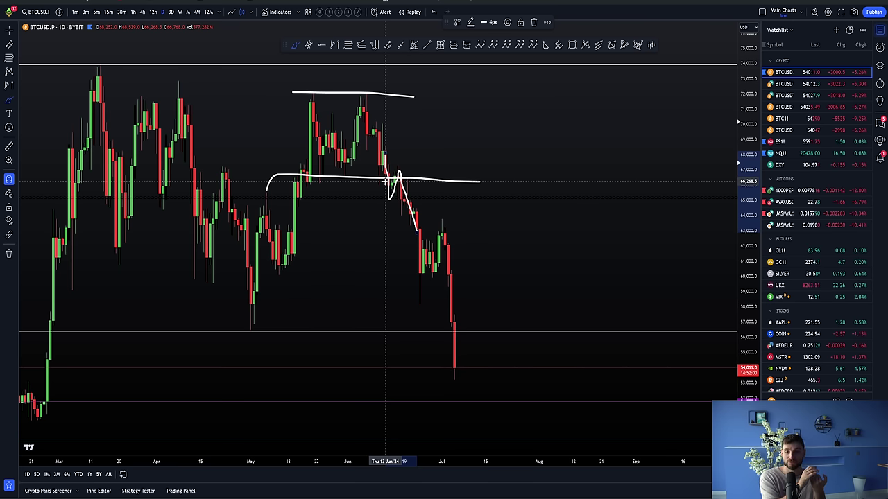
key(ctrl+z)
key(ctrl+z)
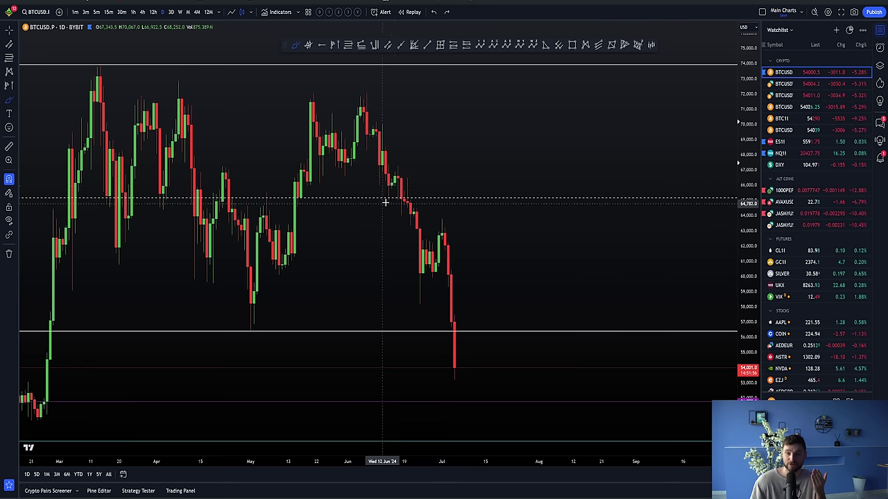
Toggle drawing snapping, then undo a stray mark placed near the range low
key(ctrl)
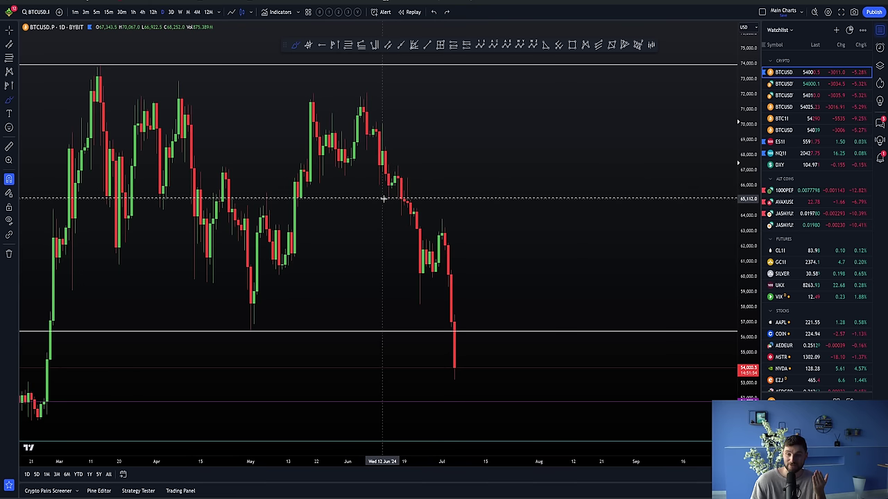
click(390, 197)
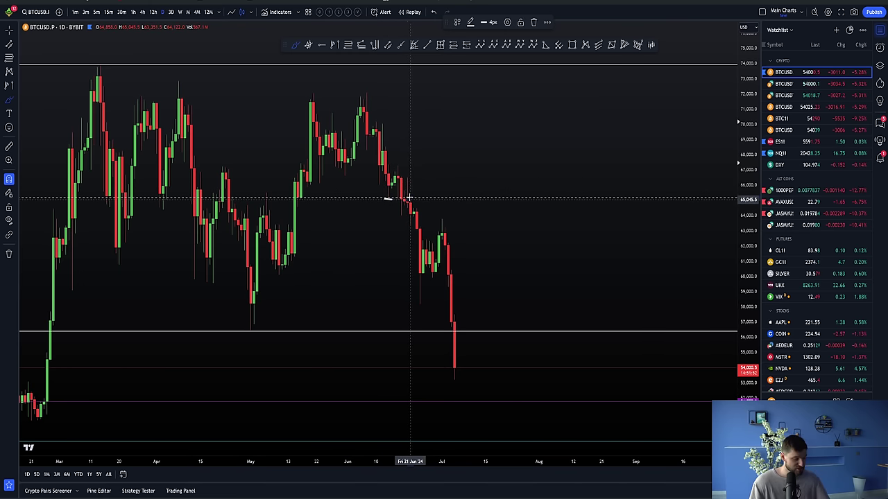
key(ctrl+z)
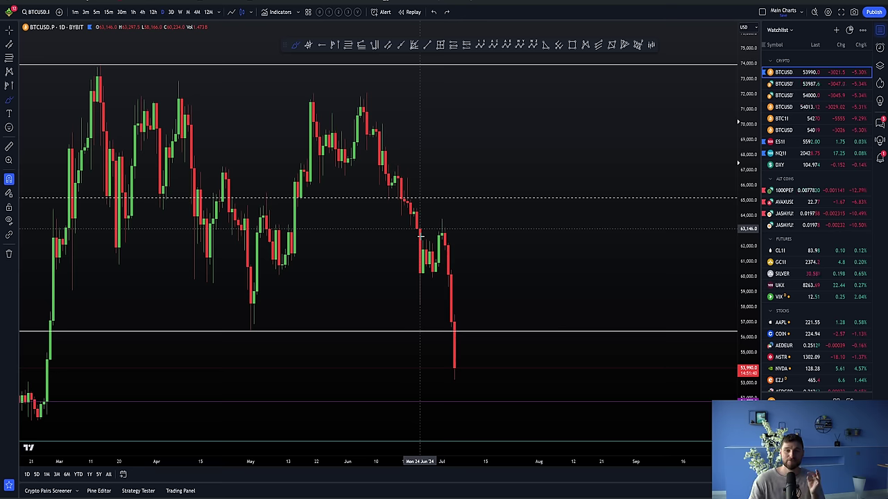
Plot a fixed-range volume profile from early July to late February, POC near 67,000
click(333, 45)
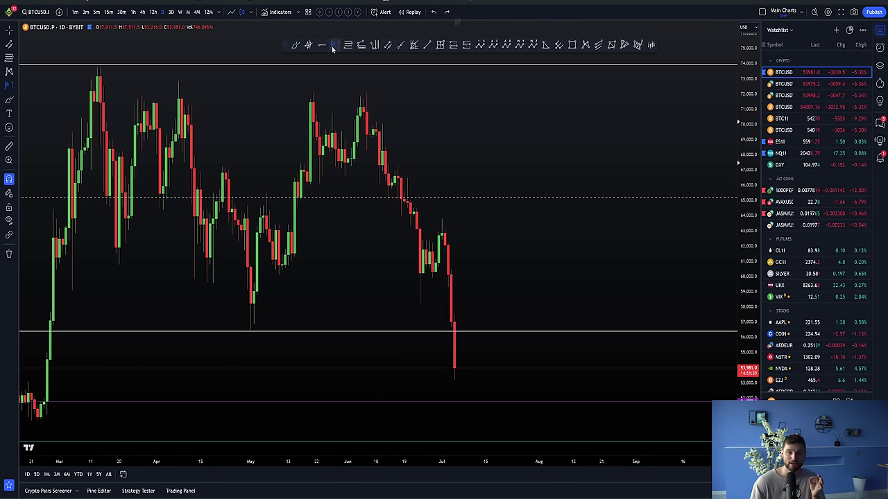
click(451, 188)
click(49, 180)
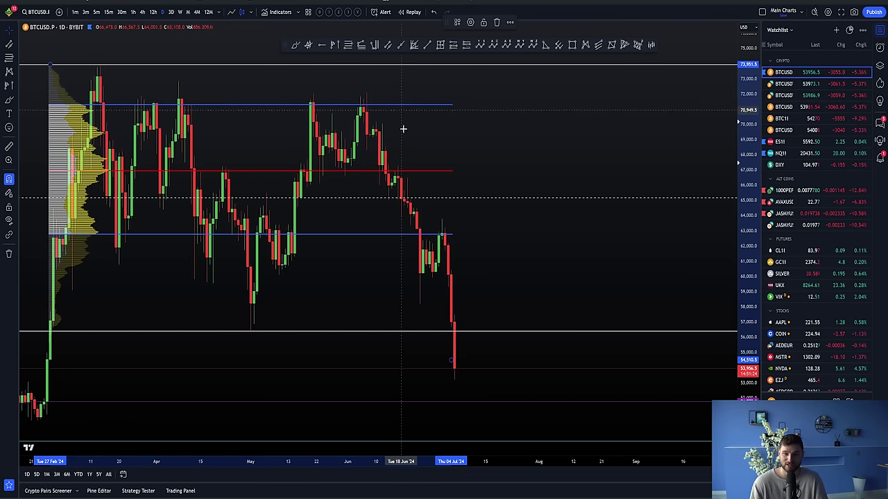
Delete the fixed-range volume profile and change the BTCUSD timeframe to 30m
key(ctrl+alt+h)
click(121, 11)
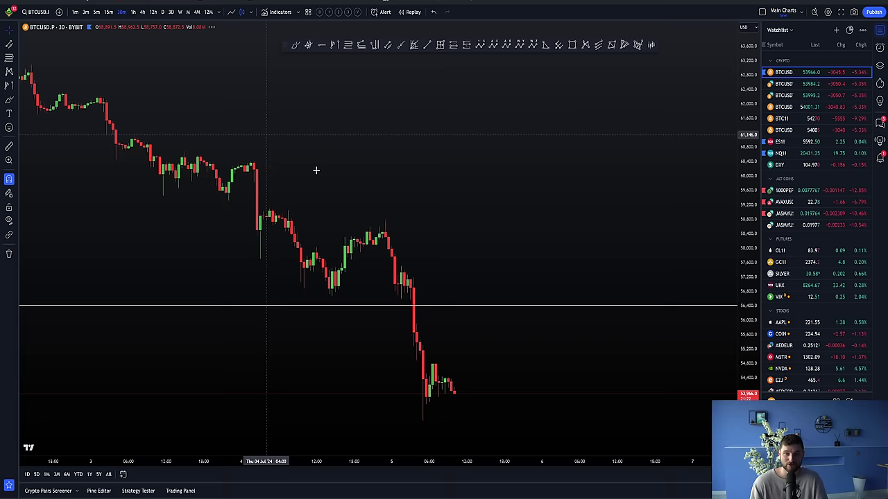
scroll(504, 263, down, 10)
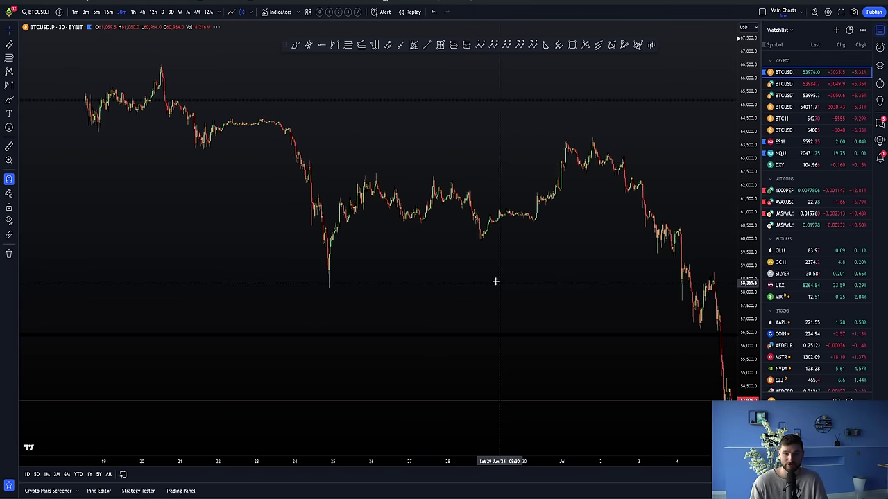
scroll(626, 263, up, 10)
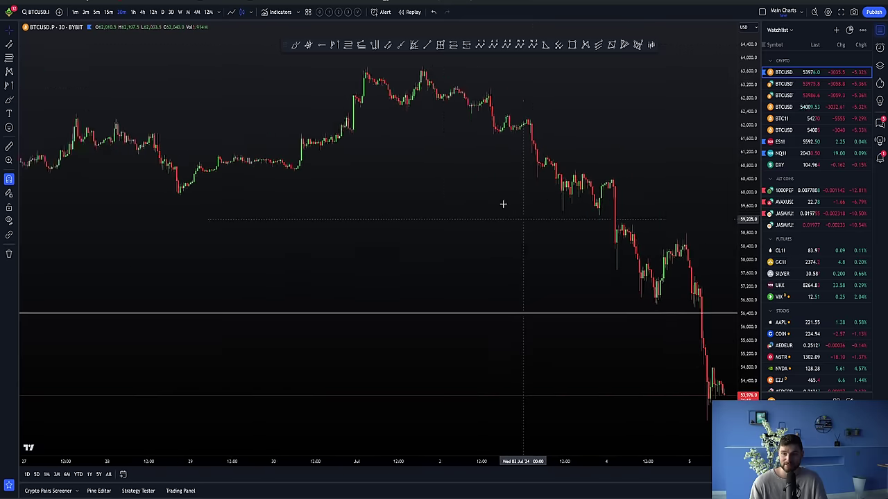
Pan to the July 1 twin highs near 63,700, then add and undo a level off the high
drag(343, 79, 415, 177)
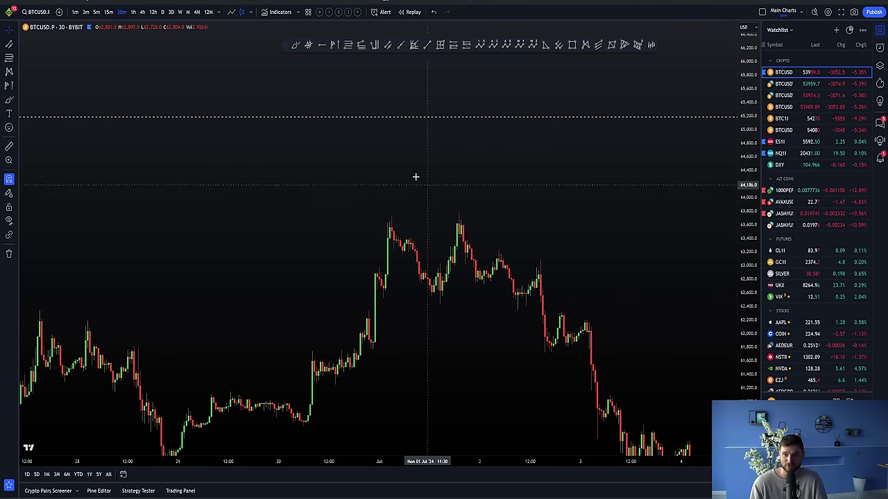
click(391, 215)
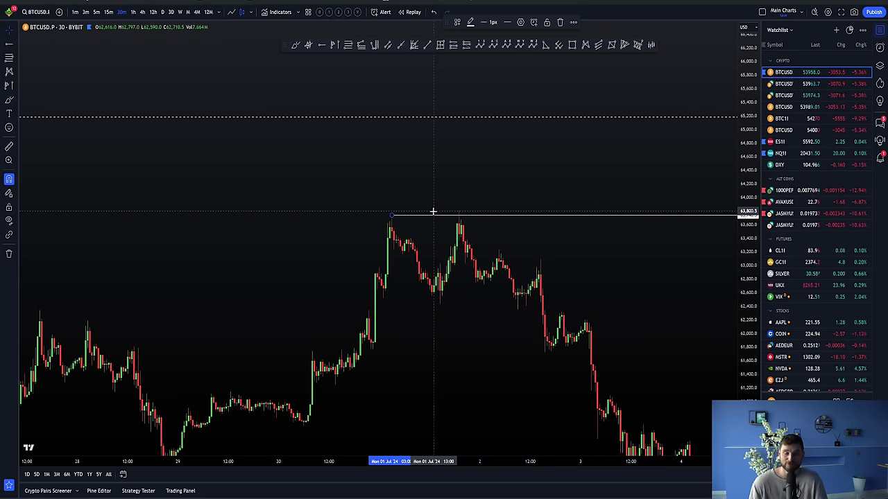
key(ctrl+z)
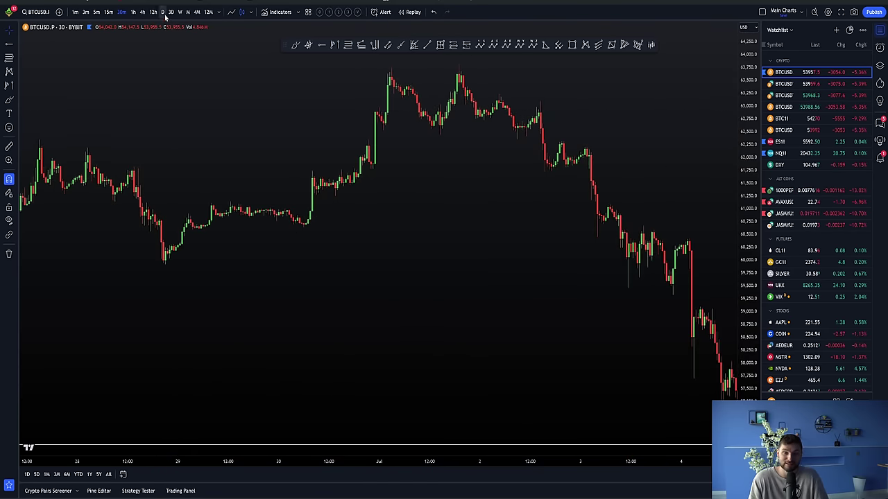
Return to daily candles and frame the March-onward history, with price near 53,900
click(164, 12)
scroll(480, 225, up, 5)
drag(480, 226, 565, 257)
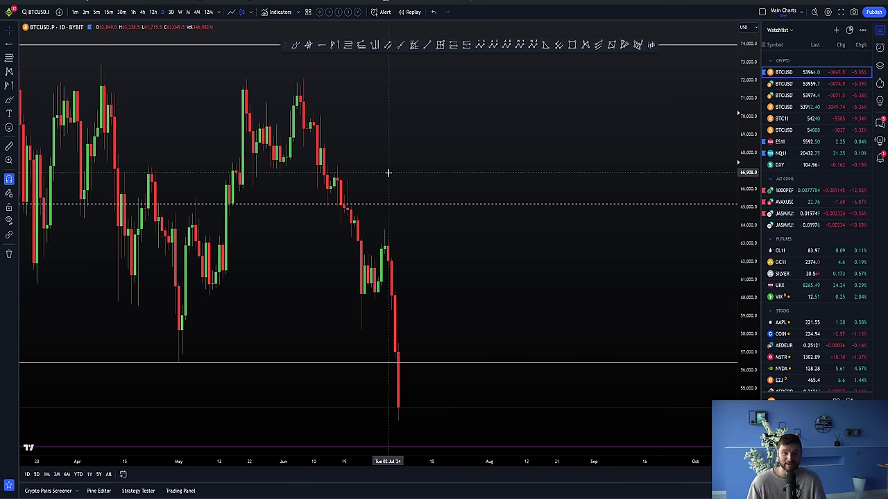
scroll(570, 134, down, 2)
drag(571, 134, 507, 143)
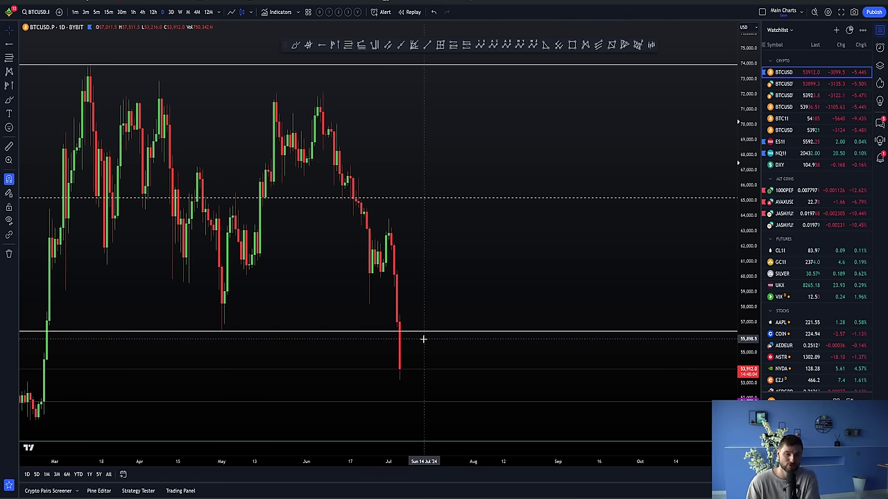
Step the chart from daily through 15m to 5-minute candles showing July 5 near 54,000
scroll(576, 282, left, 1)
drag(576, 281, 564, 281)
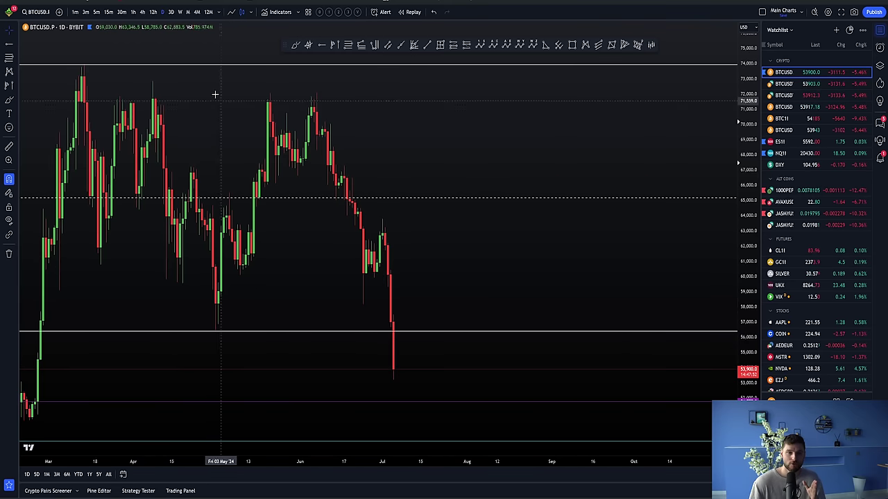
click(108, 12)
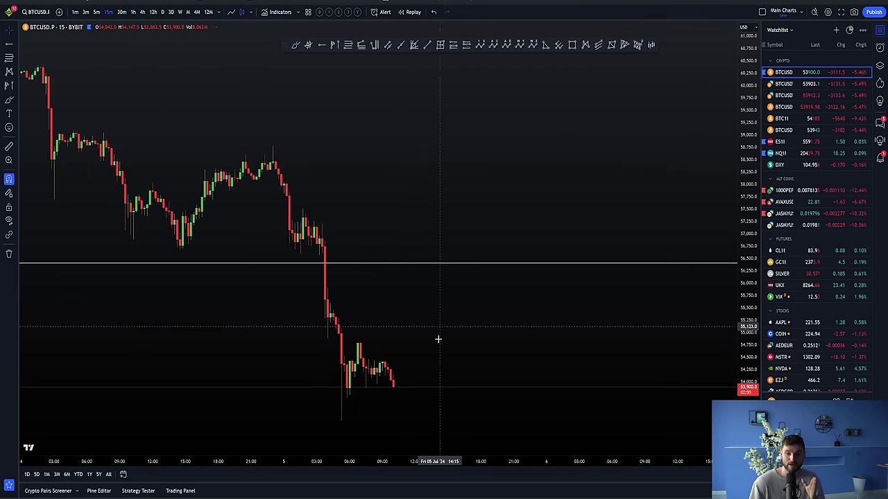
scroll(438, 341, up, 5)
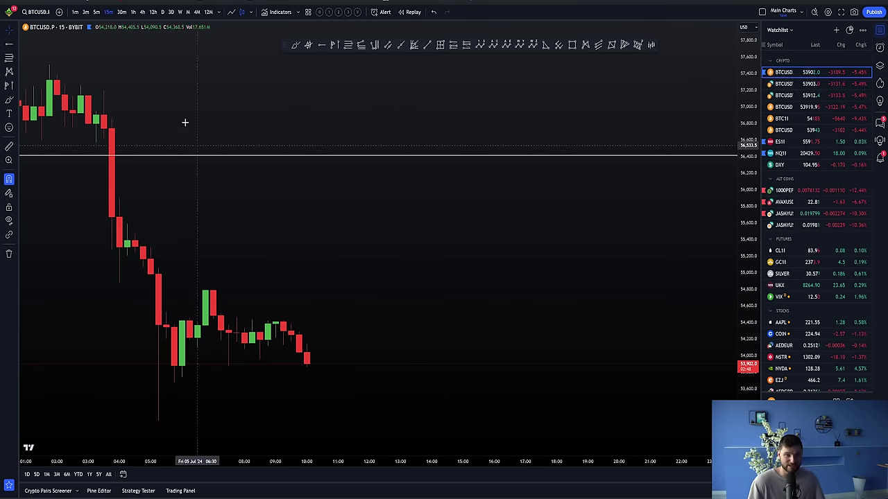
click(96, 11)
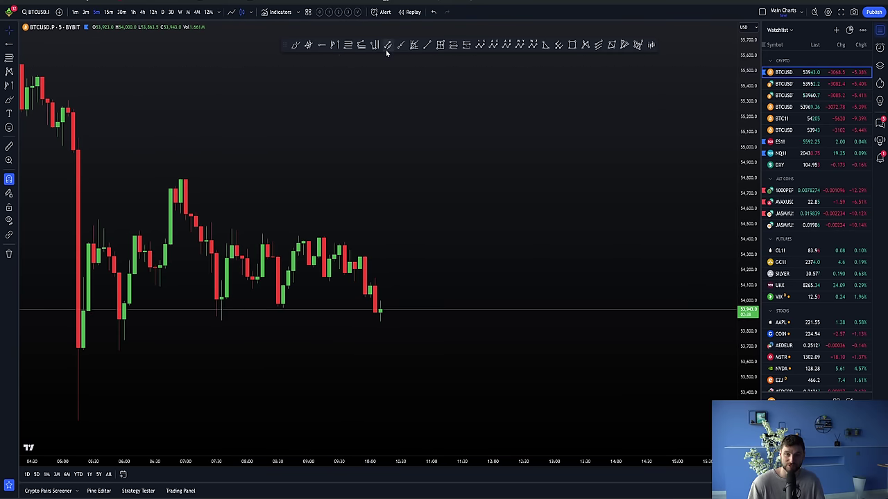
Draw the range from the 53,200 low to the 54,800 high and reposition the chart around it
click(77, 424)
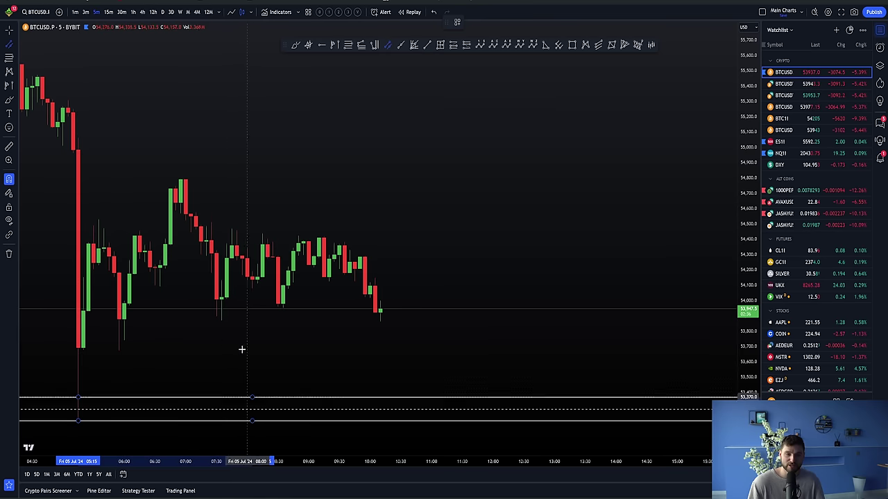
click(252, 179)
drag(498, 230, 431, 197)
drag(533, 196, 579, 199)
mouse_move(394, 299)
mouse_down()
mouse_move(386, 282)
mouse_move(387, 299)
mouse_up()
scroll(650, 311, down, 1)
drag(650, 311, 644, 356)
scroll(566, 318, up, 1)
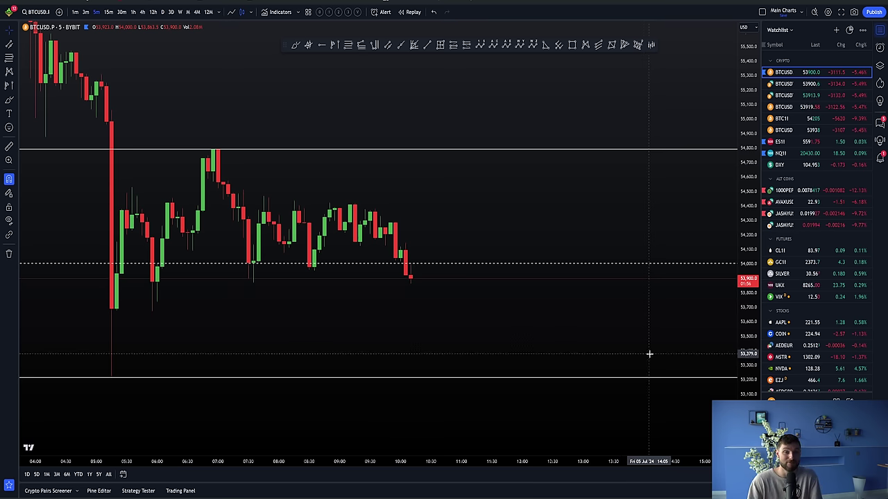
Nudge the 5-minute chart view and select the brush tool for freehand drawing
drag(573, 226, 549, 208)
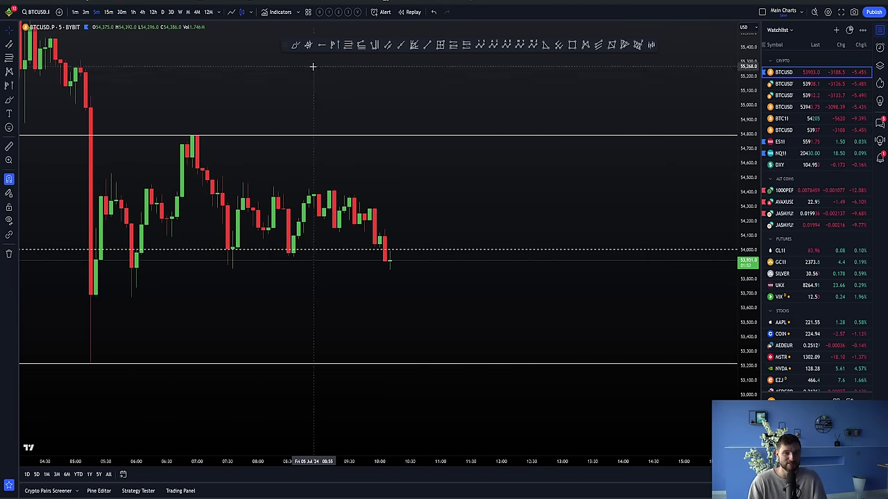
click(295, 44)
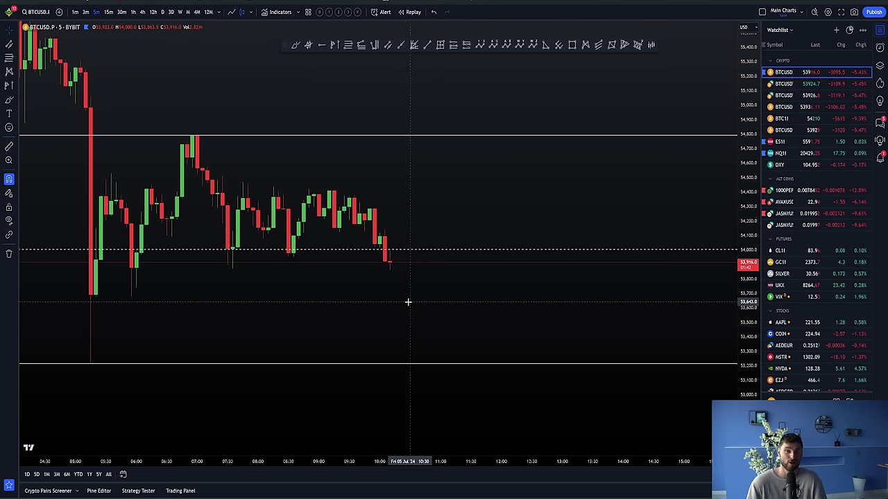
drag(408, 302, 393, 287)
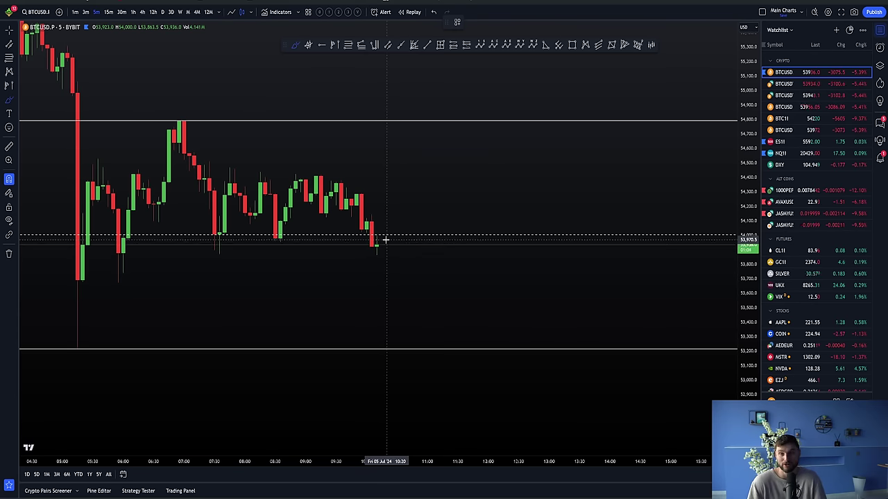
Sketch a dip to about 52,900 rallying past 54,700, and add a Fixed Range Volume Profile over the range
mouse_move(386, 243)
mouse_down()
mouse_move(411, 200)
mouse_move(471, 401)
mouse_move(493, 356)
mouse_move(502, 345)
mouse_move(520, 352)
mouse_move(547, 313)
mouse_move(628, 109)
mouse_up()
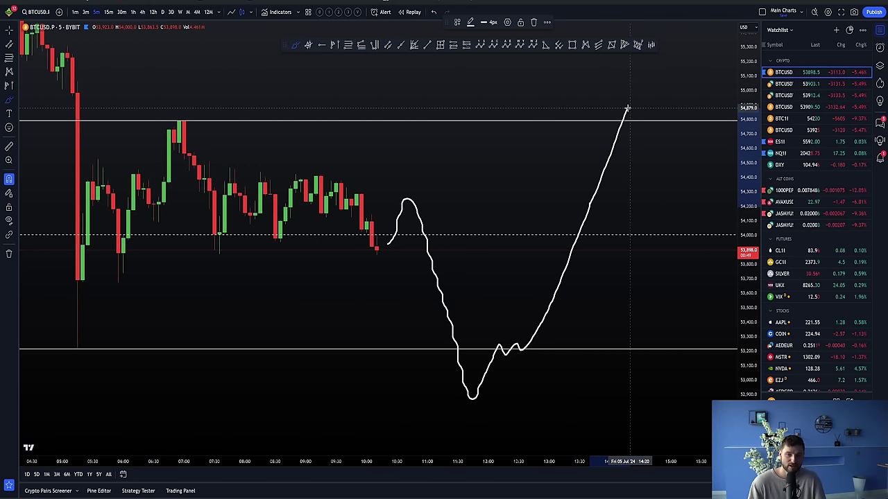
click(334, 44)
click(376, 283)
click(84, 146)
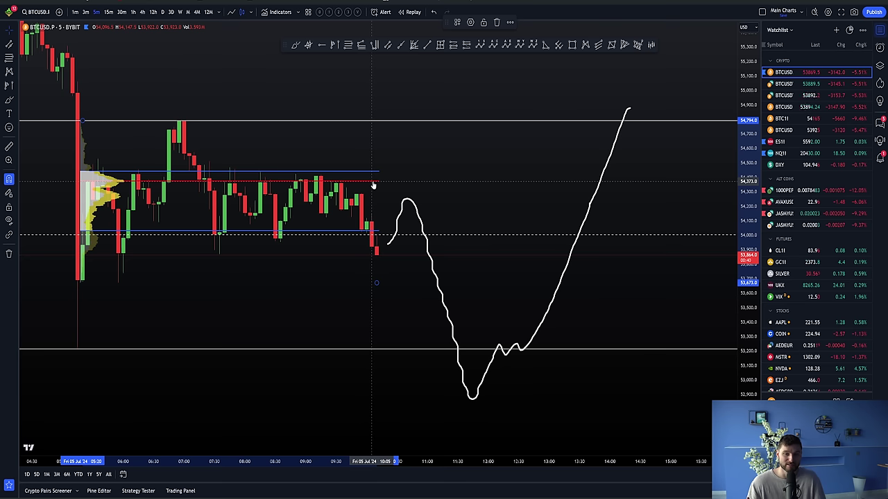
Delete the volume profile and both sketched brush strokes from the BTCUSD chart
key(Delete)
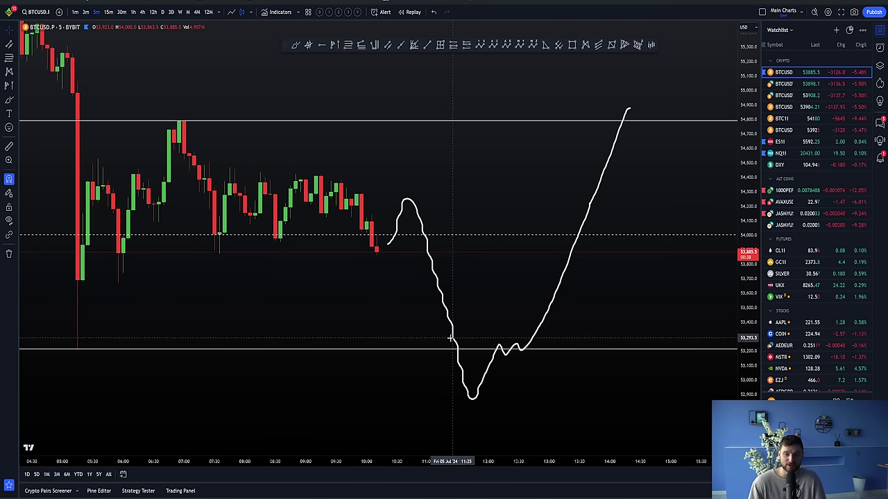
click(454, 343)
key(Delete)
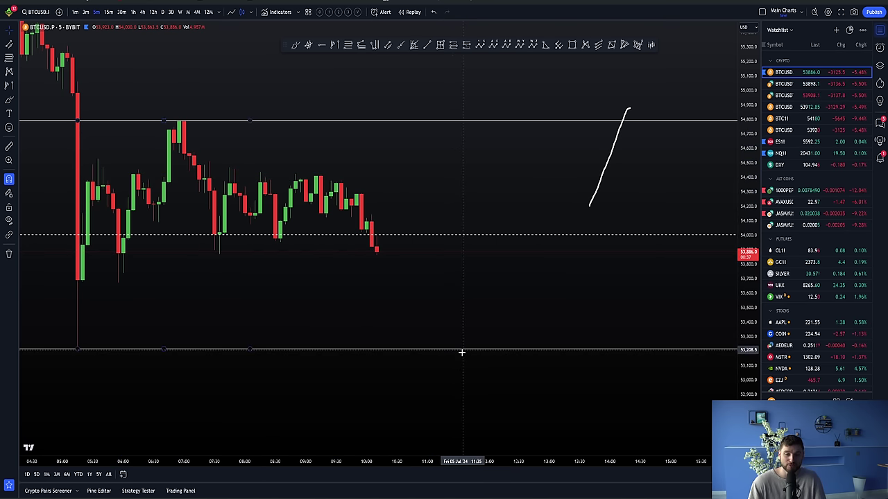
click(612, 152)
double_click(612, 153)
key(Delete)
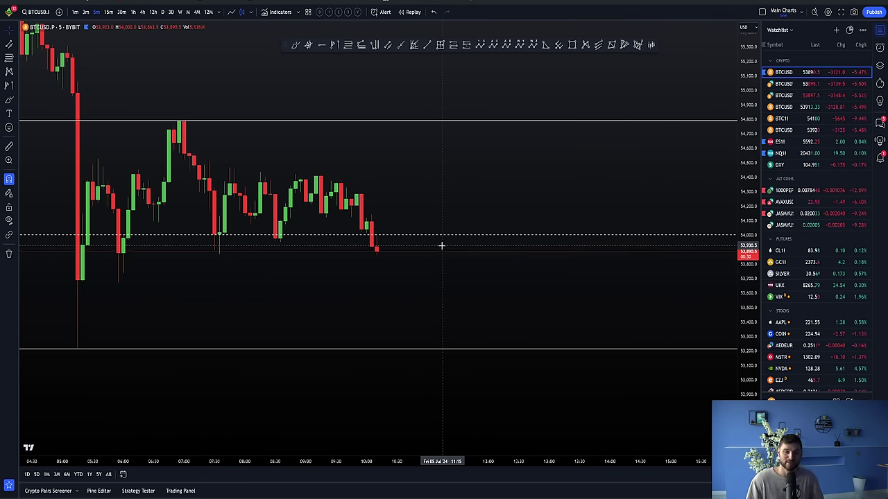
Create a price alert at the chosen price on the BTCUSD chart
right_click(476, 357)
click(527, 355)
click(506, 378)
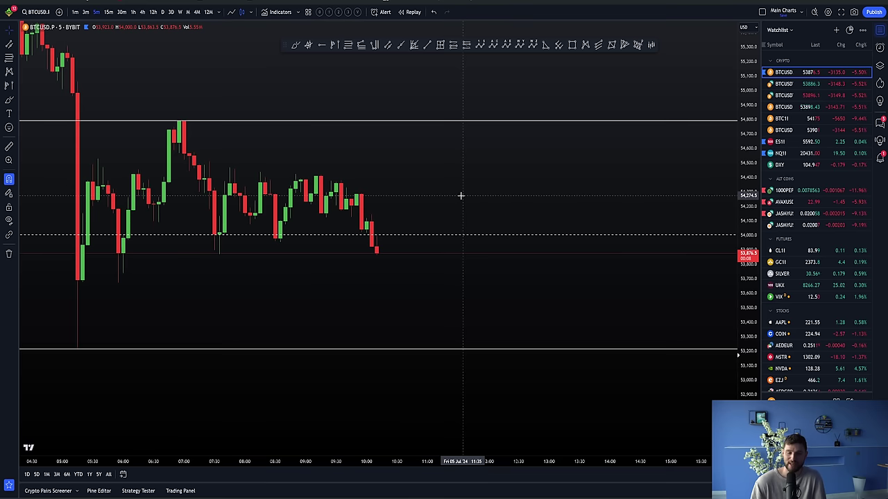
Delete the range lines near 54,800 and 53,200, then switch BTCUSD to the daily timeframe
drag(469, 195, 505, 195)
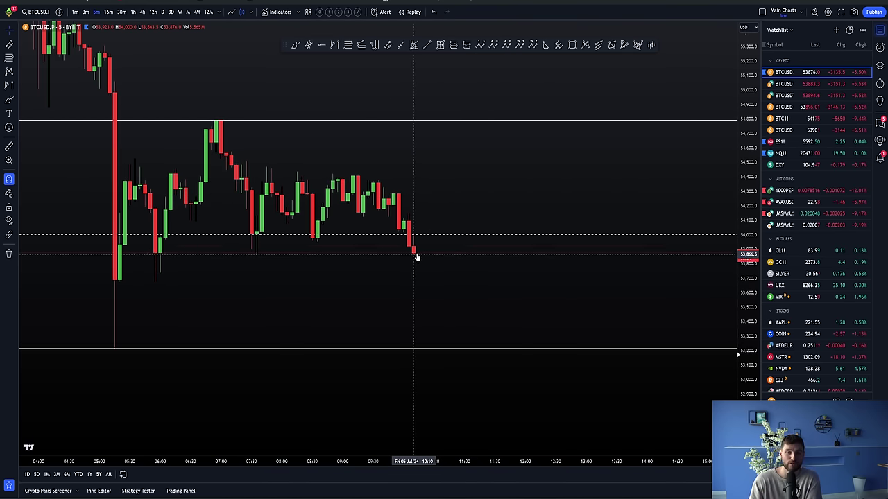
drag(426, 237, 396, 234)
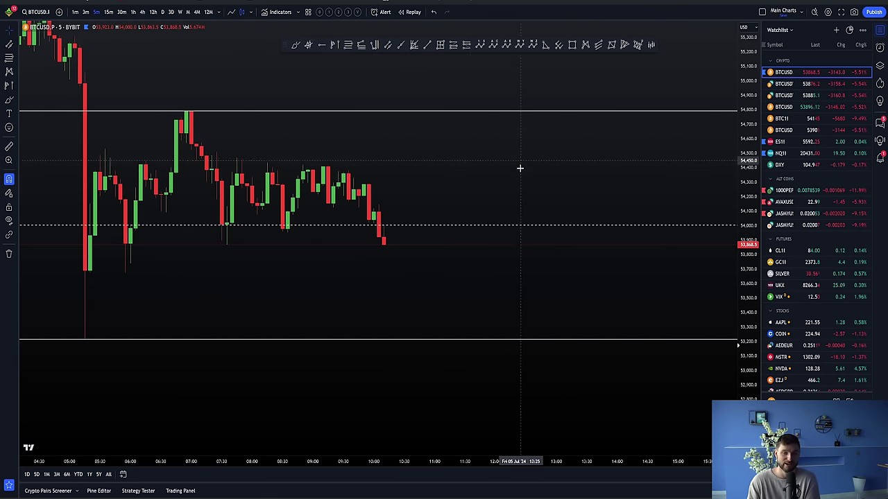
scroll(675, 341, down, 1)
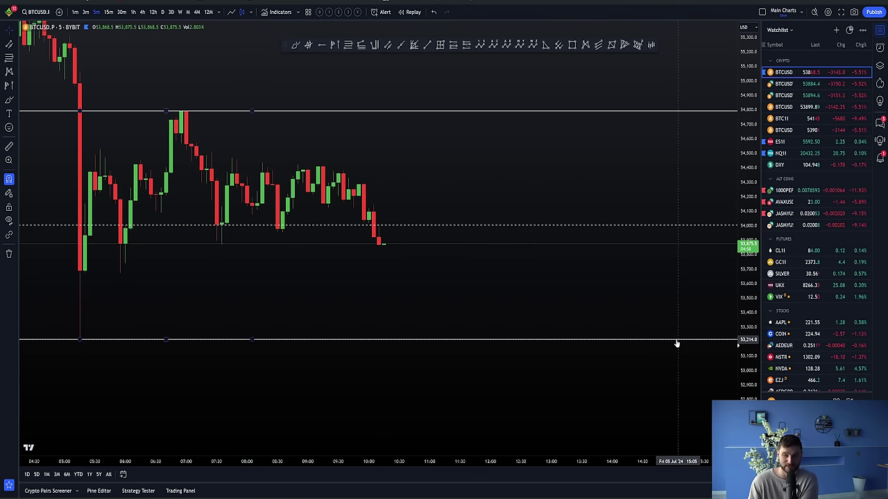
click(675, 342)
drag(452, 297, 440, 283)
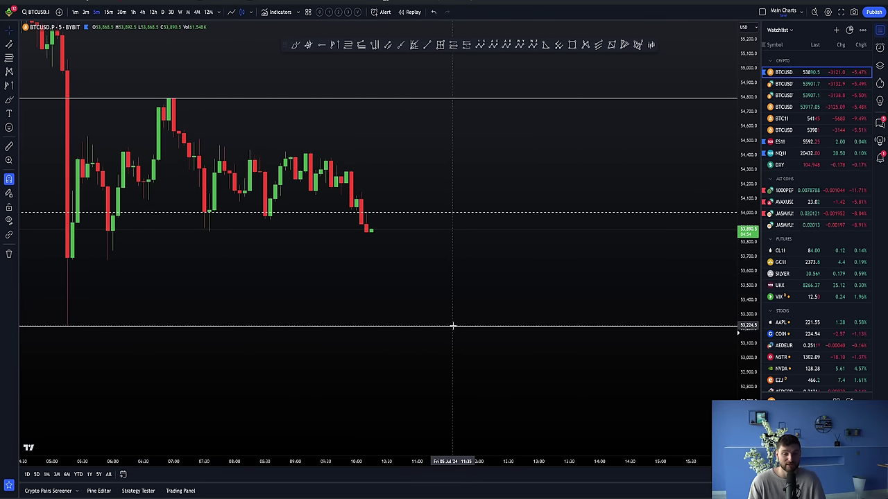
click(460, 215)
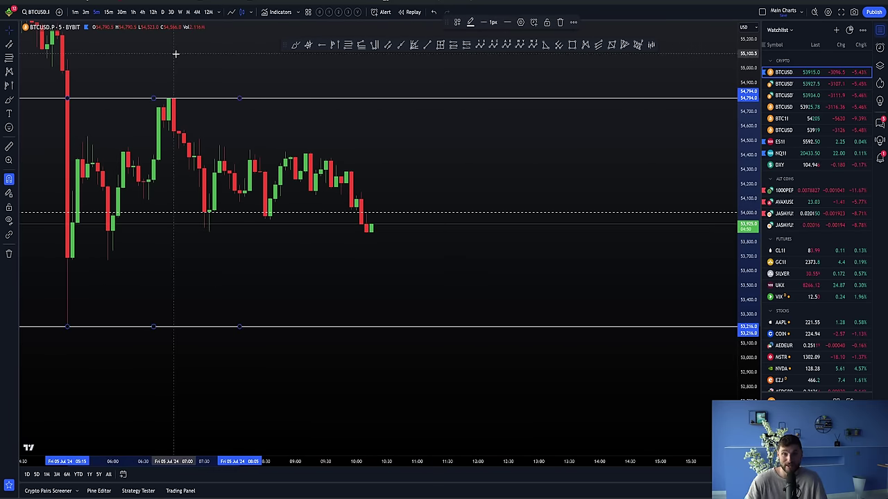
key(Delete)
click(163, 11)
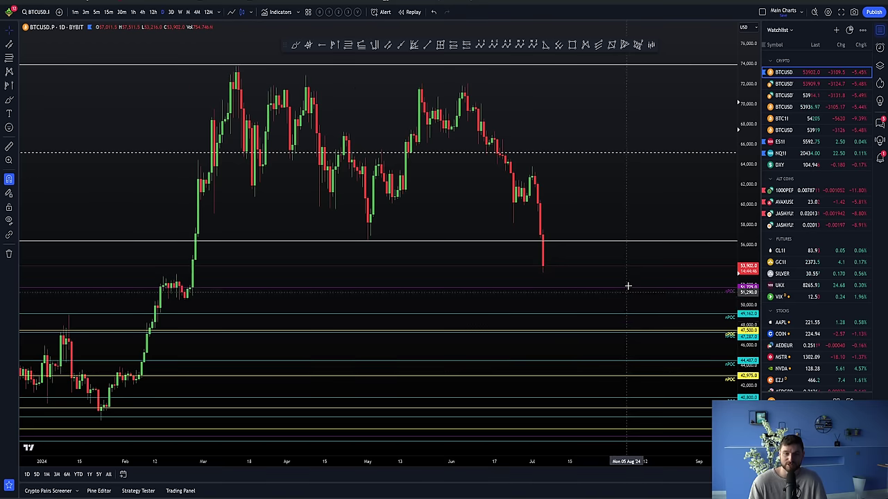
Zoom and pan the daily chart to frame the March–July range and the July drop toward 52,000
scroll(627, 283, up, 3)
drag(638, 254, 599, 257)
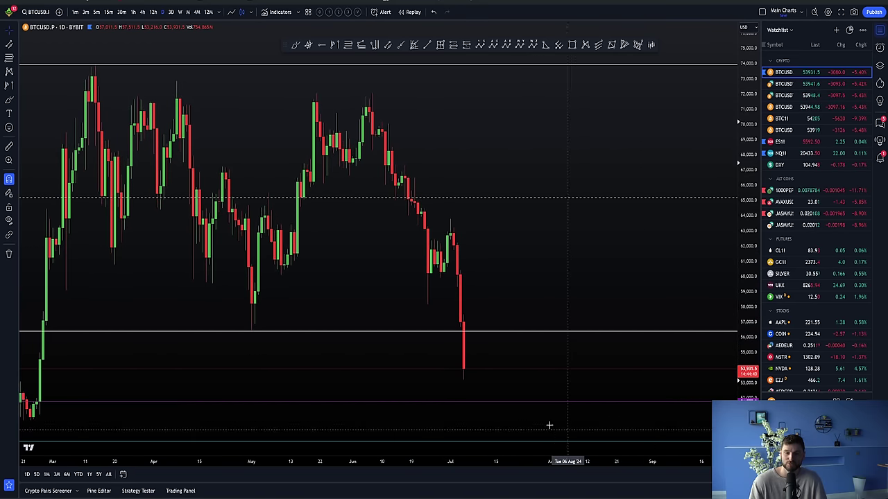
drag(539, 422, 559, 418)
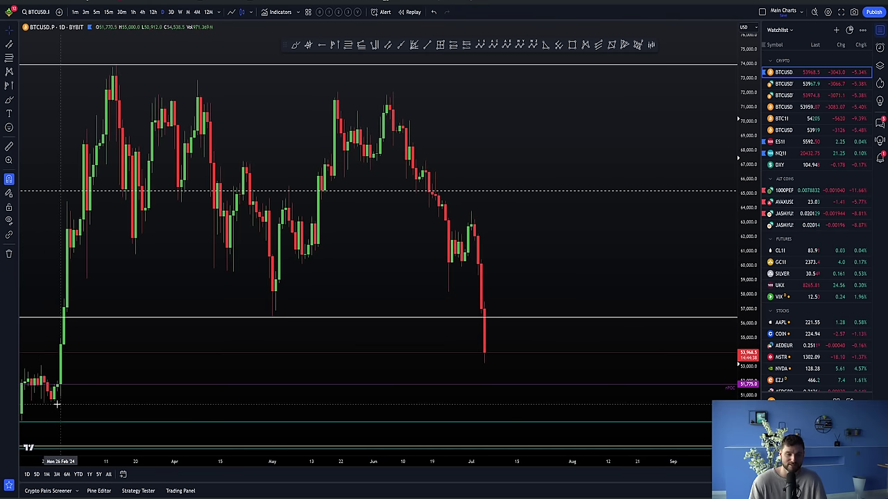
drag(58, 406, 89, 406)
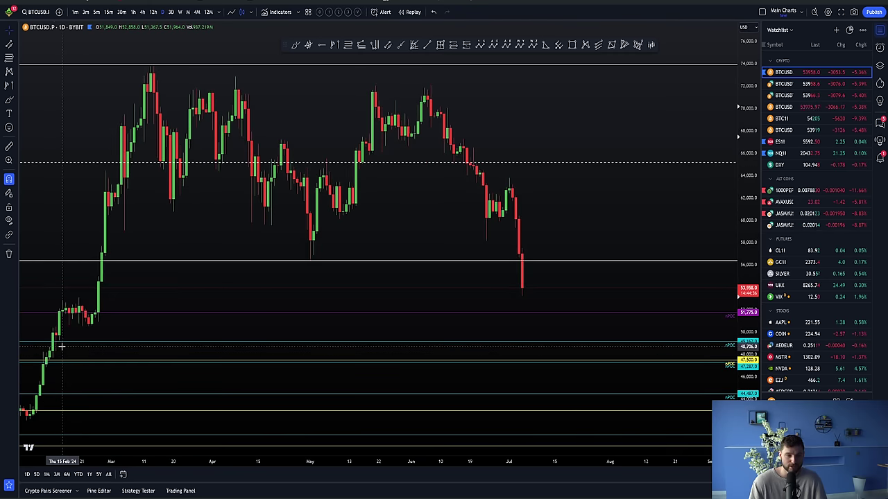
drag(216, 333, 155, 330)
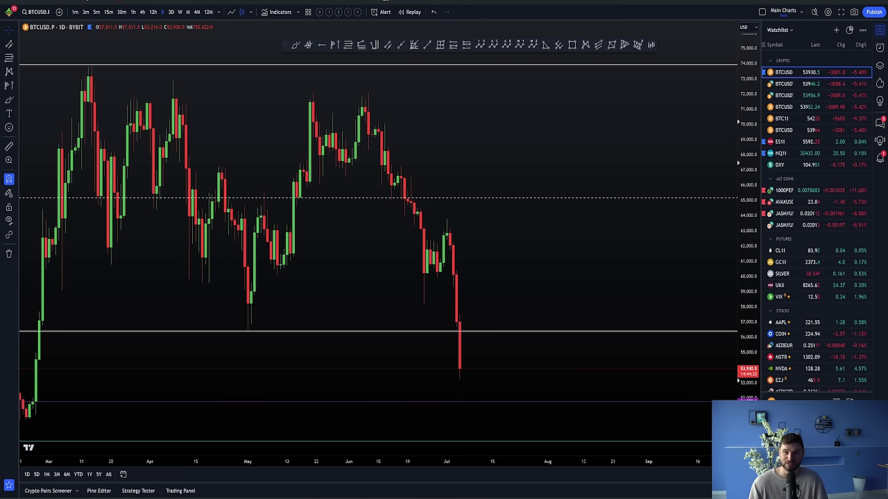
key(alt+Tab)
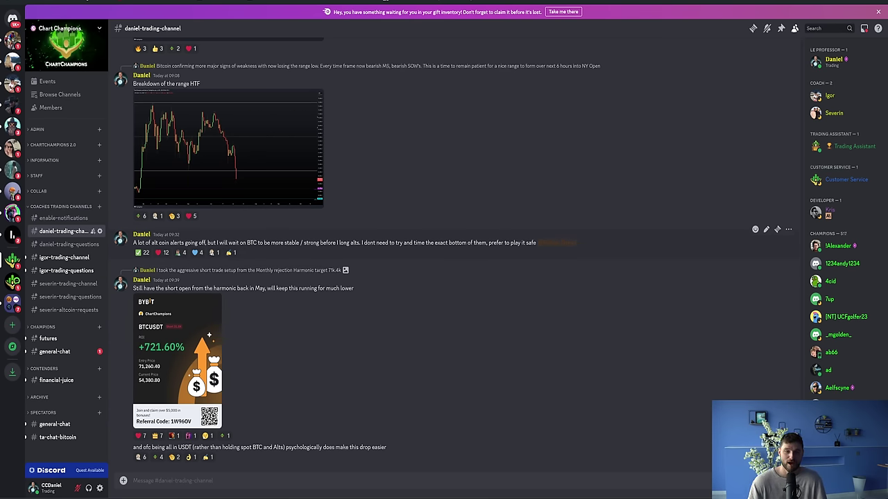
drag(138, 242, 198, 243)
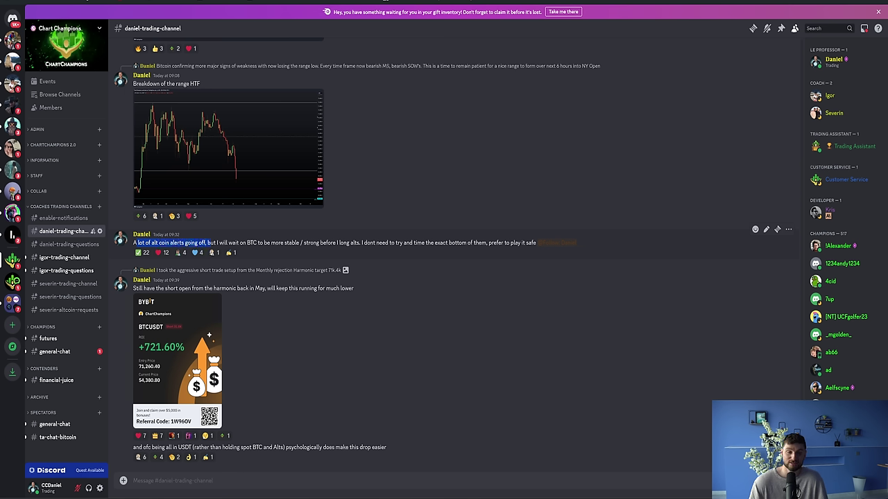
click(205, 243)
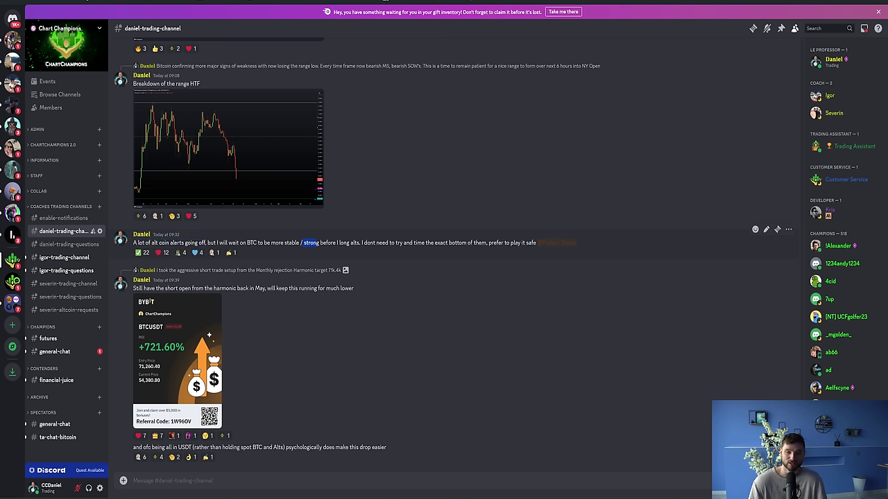
drag(362, 243, 520, 243)
click(535, 243)
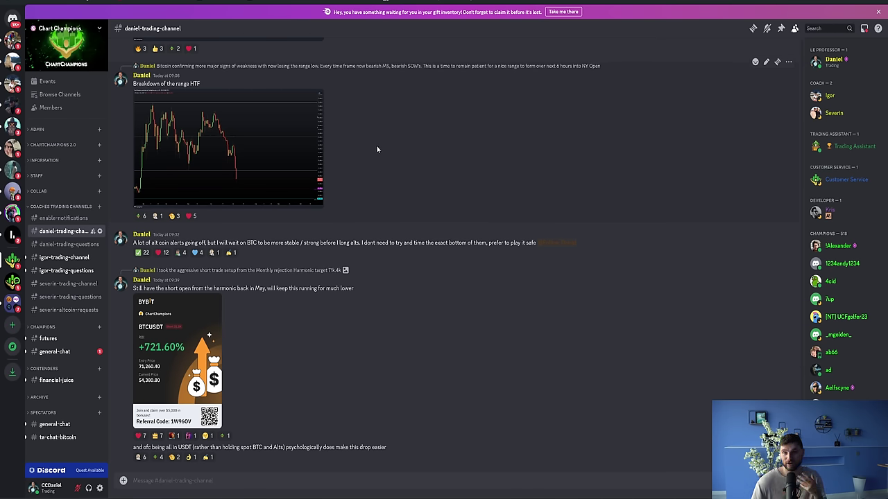
Switch to Bybit's Trading Performance page showing +1,196.94 USD P&L and the 22 long / 1 short closes
key(alt+Tab)
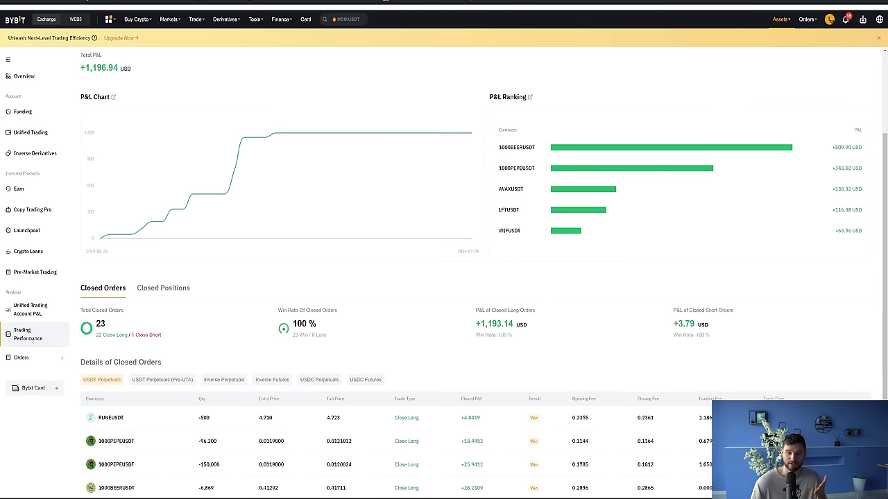
drag(174, 338, 109, 333)
click(109, 334)
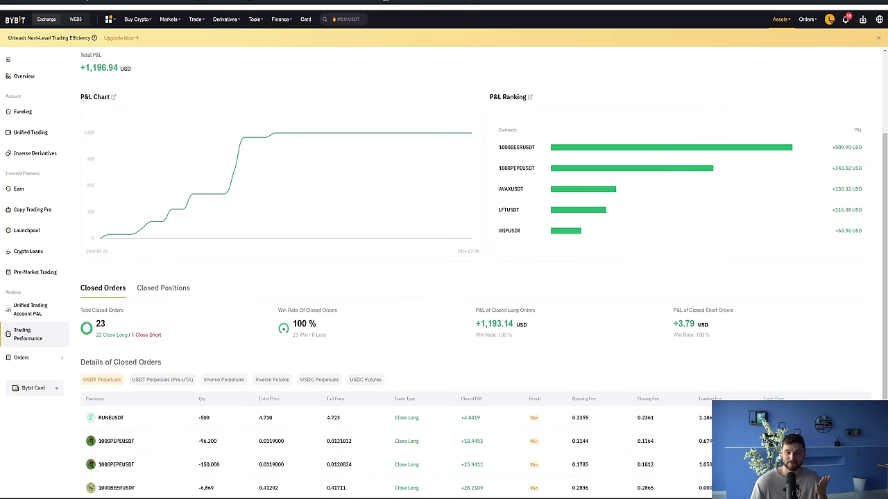
scroll(208, 346, up, 1)
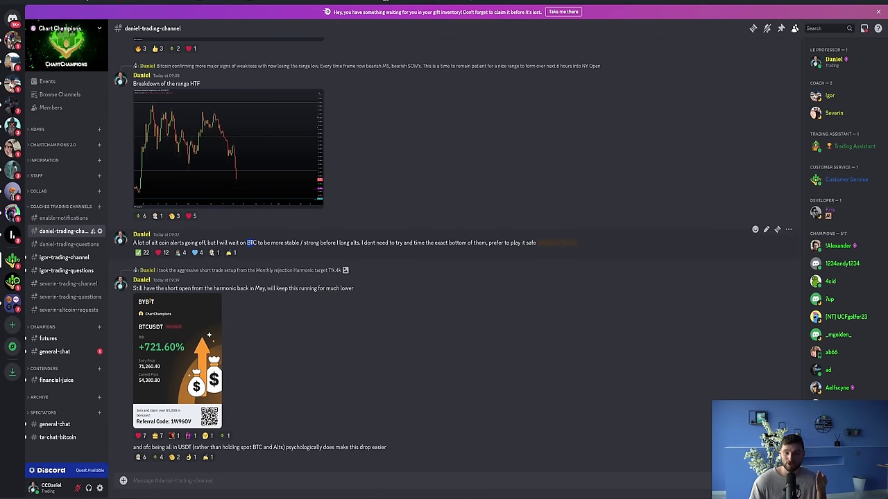
Highlight the Discord message about waiting for BTC to become more stable before going long on alts
drag(263, 242, 319, 242)
click(315, 243)
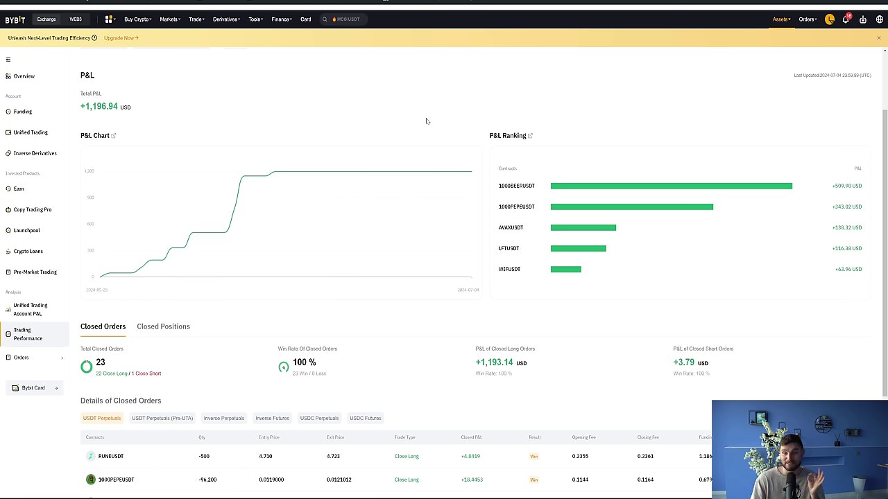
Review Bybit's P&L chart with the +1,196.94 USD total and rising cumulative curve
mouse_move(419, 188)
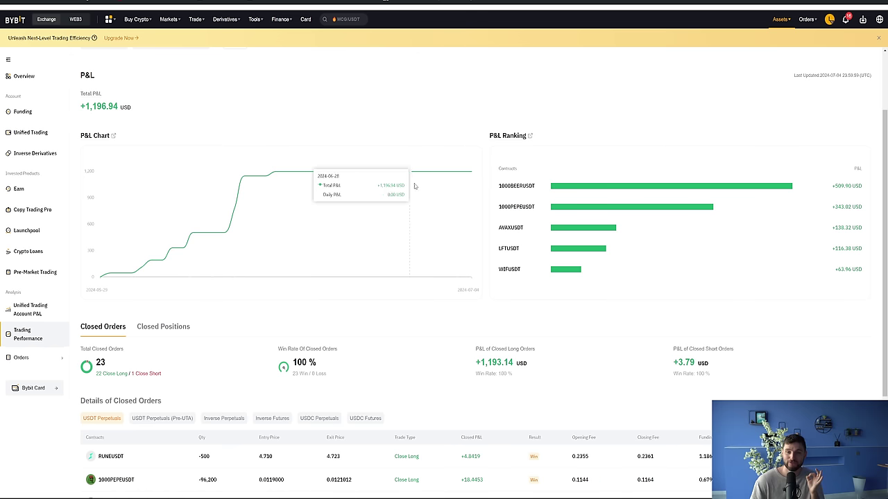
mouse_move(281, 19)
mouse_move(291, 84)
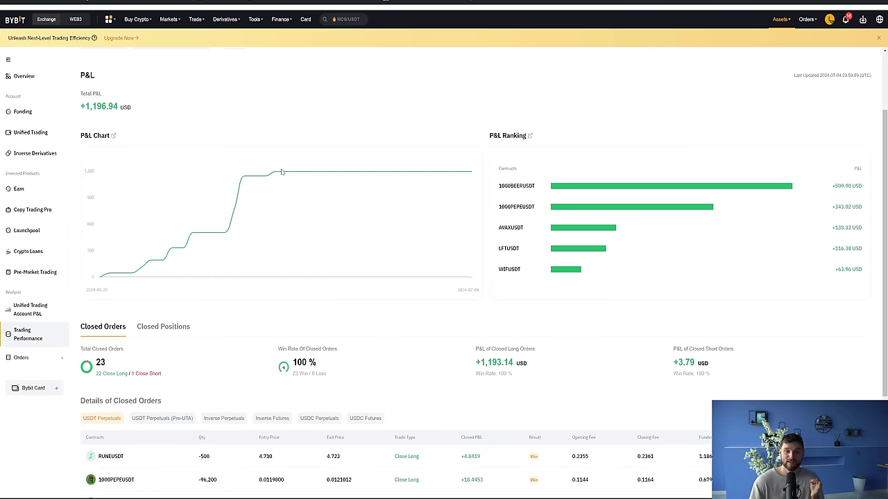
mouse_move(467, 263)
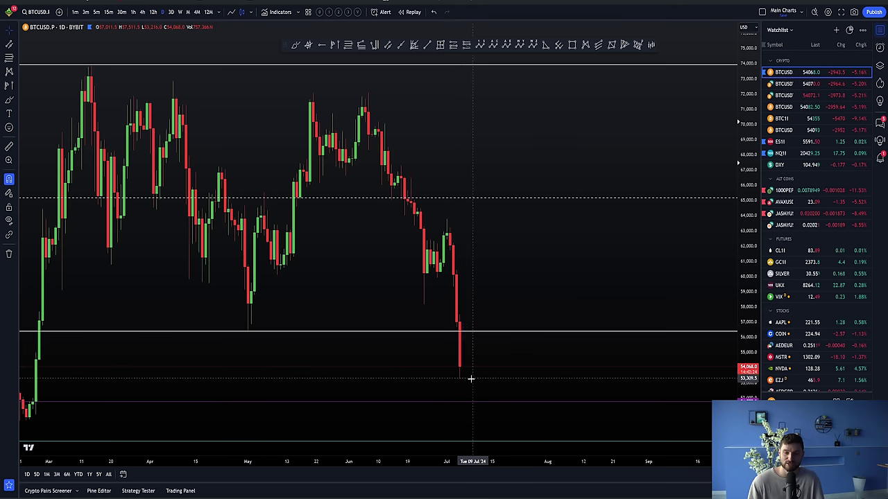
click(108, 12)
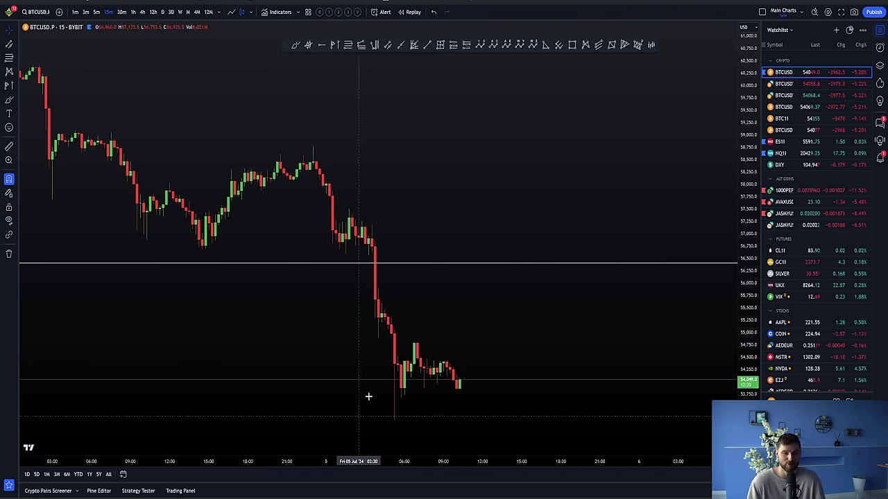
scroll(358, 404, up, 2)
scroll(202, 405, up, 5)
scroll(450, 346, down, 4)
scroll(426, 389, up, 2)
scroll(308, 393, up, 2)
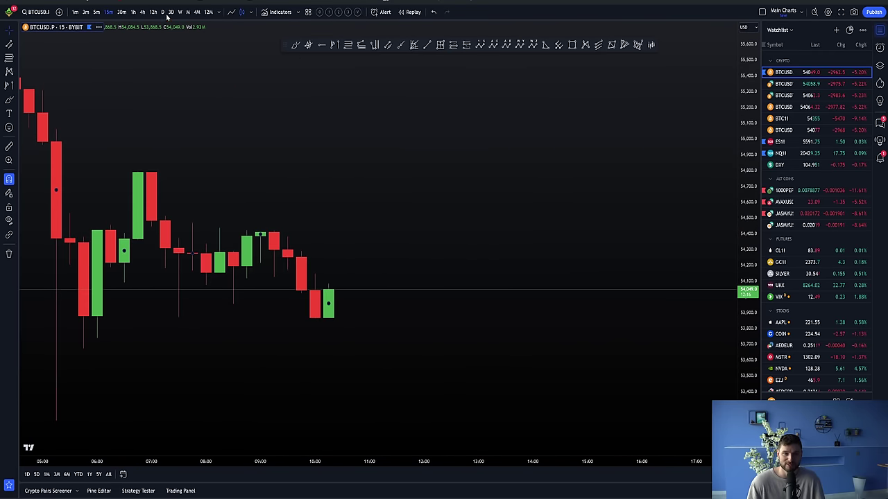
click(143, 12)
scroll(546, 285, down, 5)
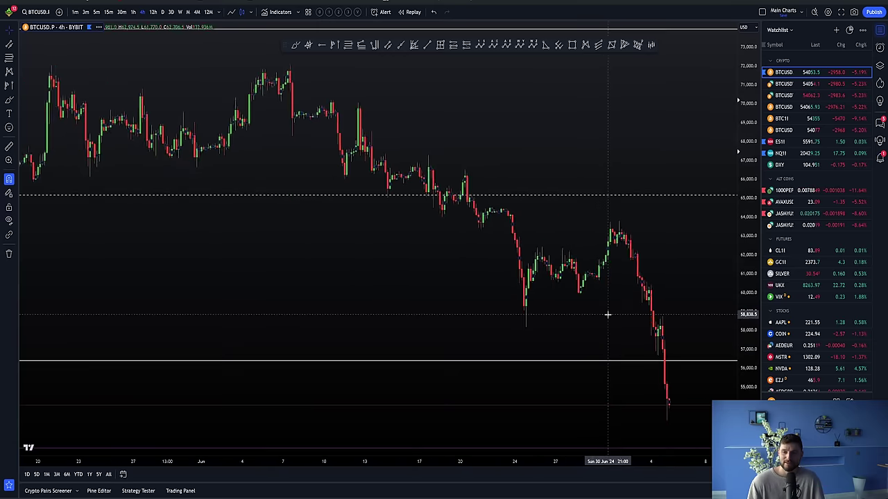
click(163, 11)
scroll(666, 274, up, 3)
drag(681, 228, 604, 268)
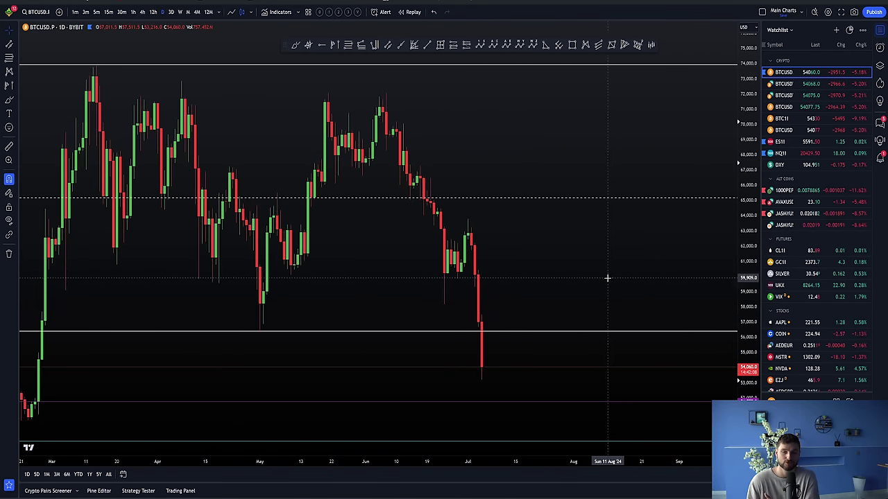
scroll(617, 234, down, 1)
drag(618, 233, 553, 268)
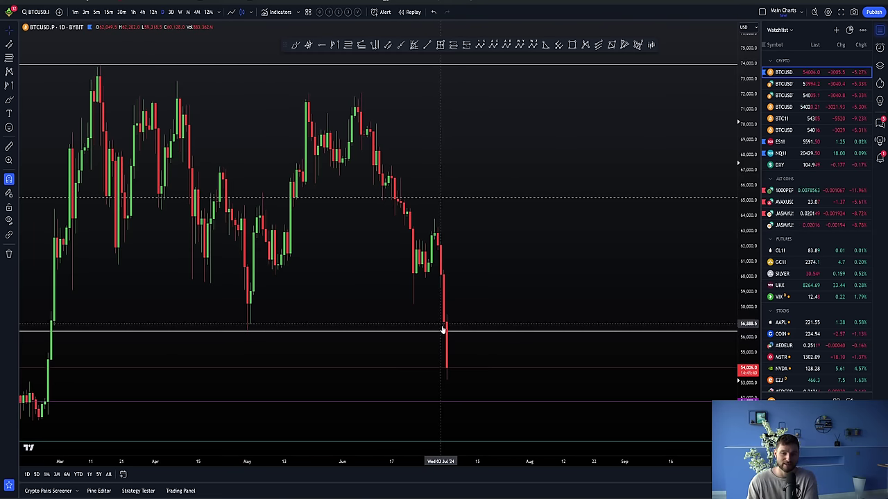
click(313, 333)
drag(271, 333, 271, 269)
click(248, 245)
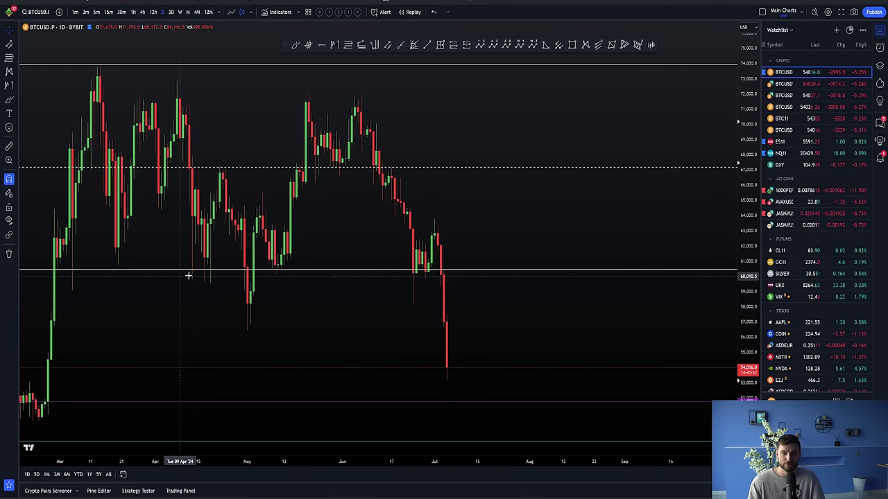
drag(273, 270, 247, 331)
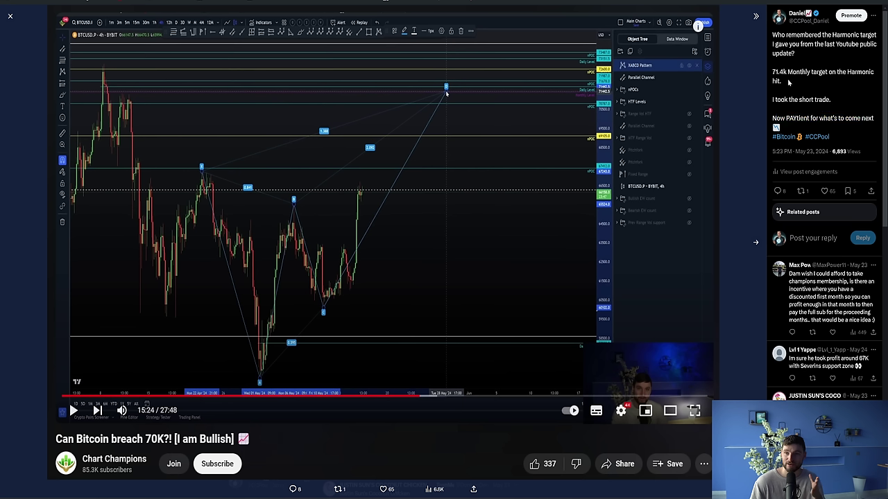
Highlight the 71.4k monthly target and short-trade lines, then the $40,000 Bitcoin target on the quoting post
drag(788, 82, 777, 72)
drag(831, 100, 775, 100)
key(alt+Left)
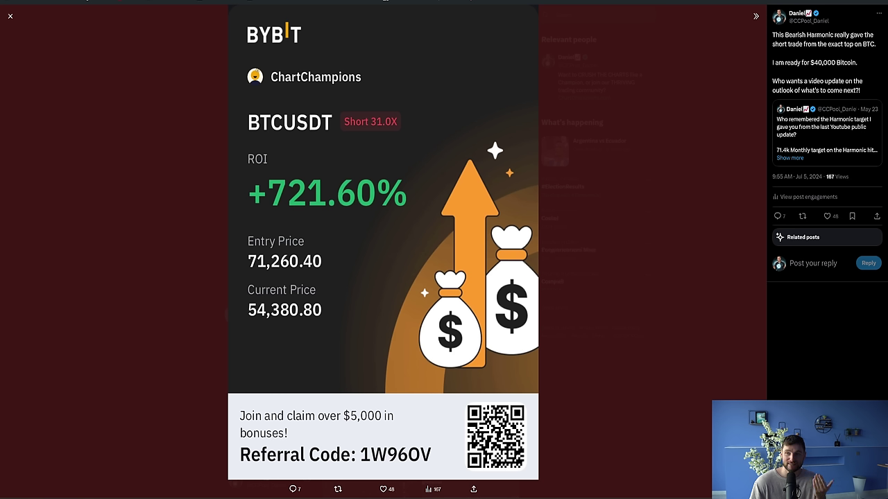
drag(810, 62, 785, 62)
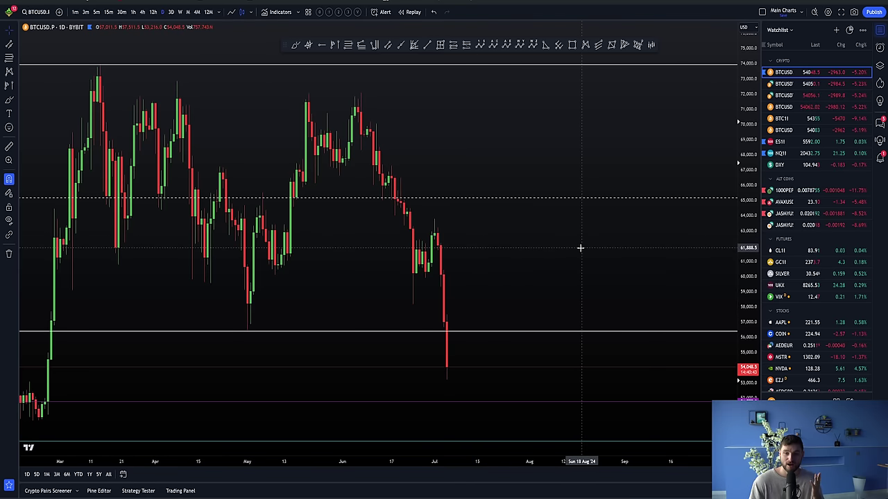
Pan the daily BTCUSD chart slightly before leaving TradingView for another window
scroll(580, 248, right, 2)
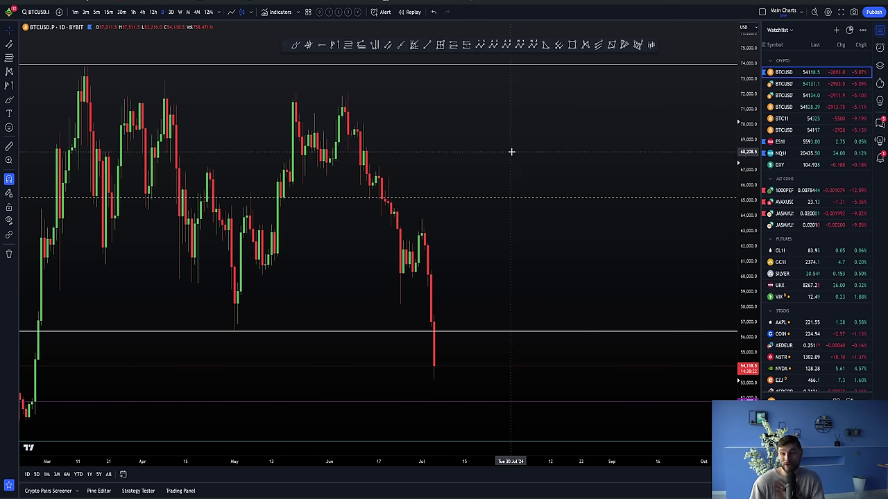
key(alt+Tab)
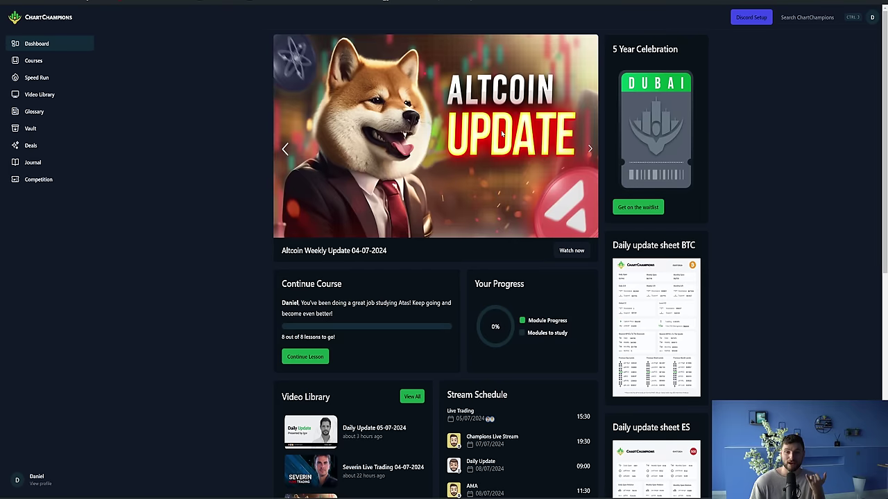
Browse the Courses modules, then start the 04-07-2024 live trading stream from the Dashboard
scroll(254, 210, down, 1)
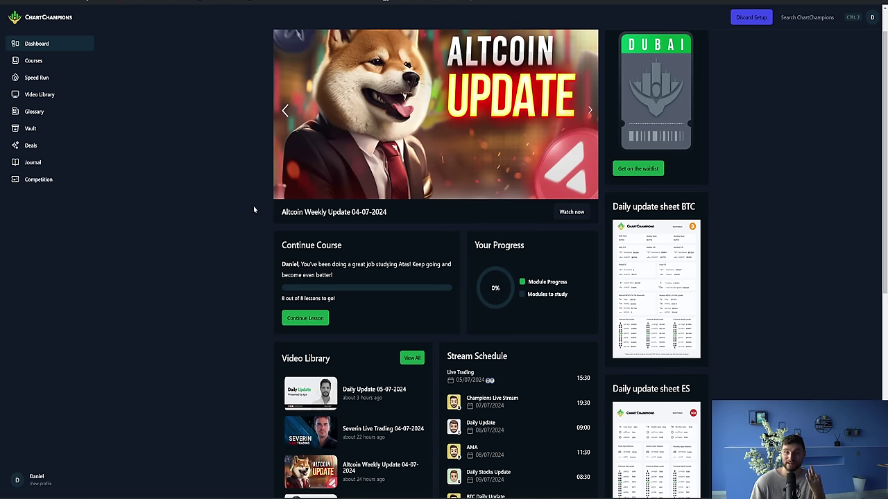
scroll(241, 228, up, 1)
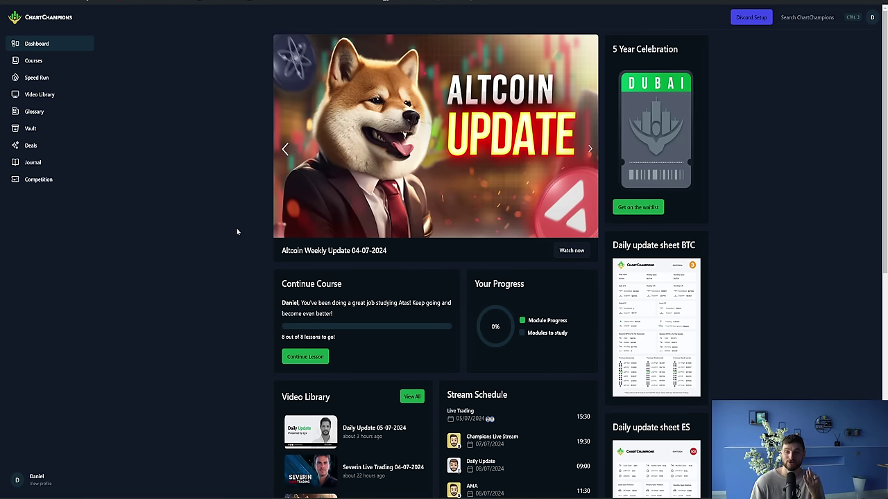
scroll(236, 229, down, 3)
scroll(228, 246, up, 3)
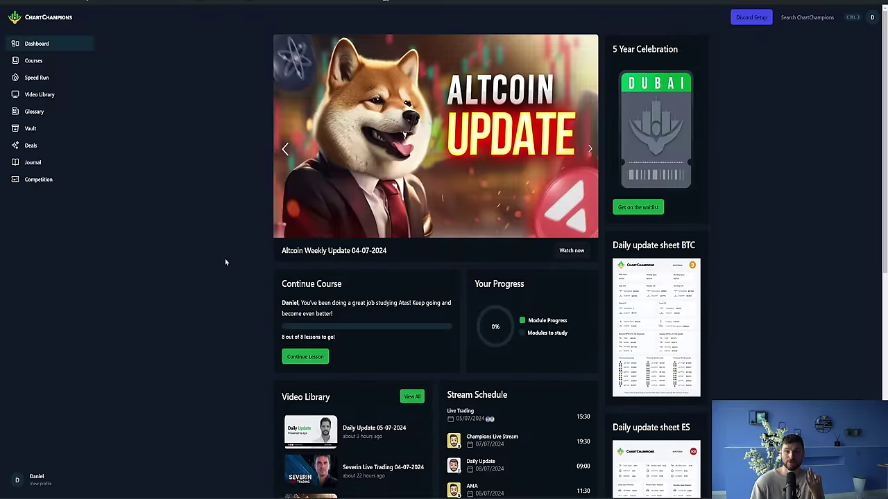
click(33, 60)
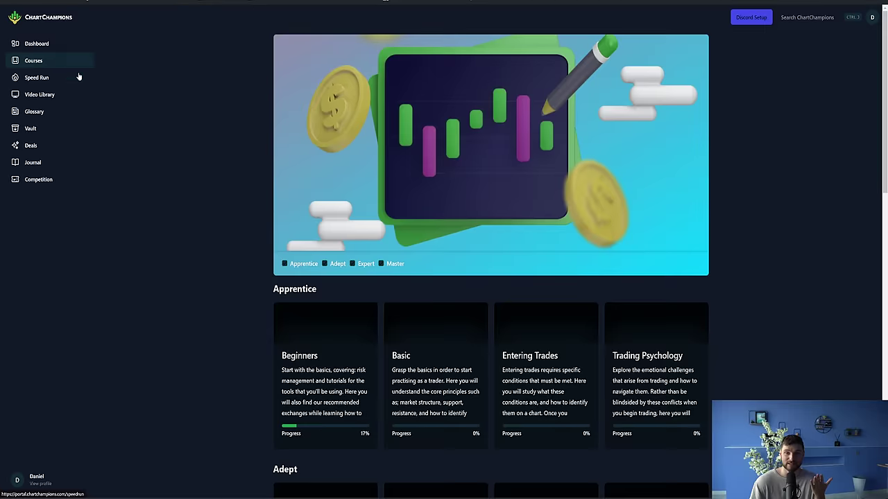
scroll(205, 216, down, 8)
scroll(194, 278, down, 3)
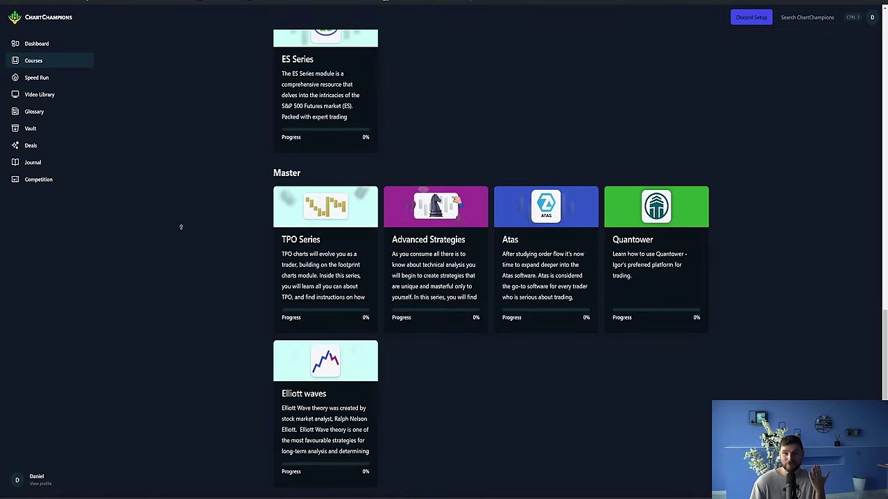
scroll(139, 104, up, 15)
click(37, 43)
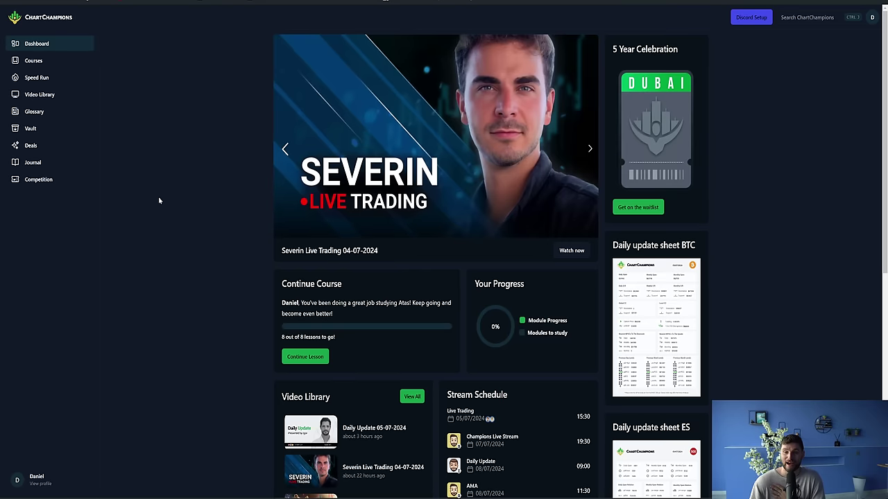
click(572, 250)
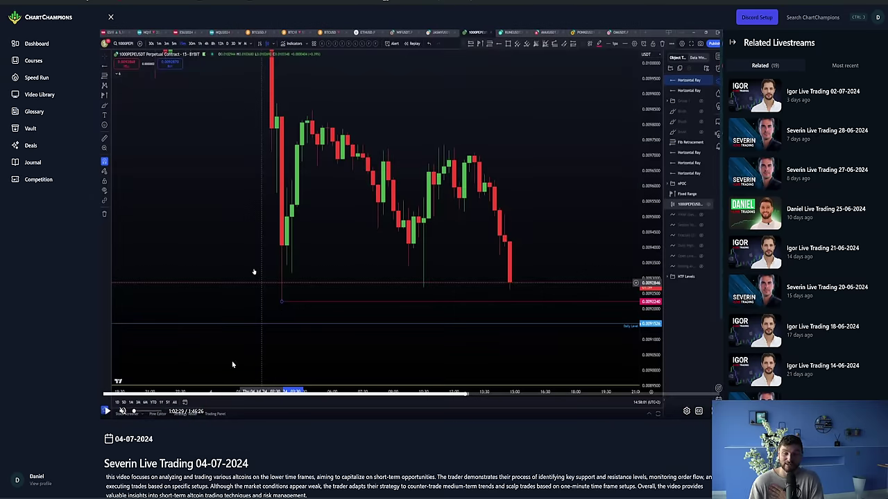
Skip the Severin Live Trading 04-07-2024 replay to about 1:03:58 and pause on the AVAXUSDT chart
click(470, 396)
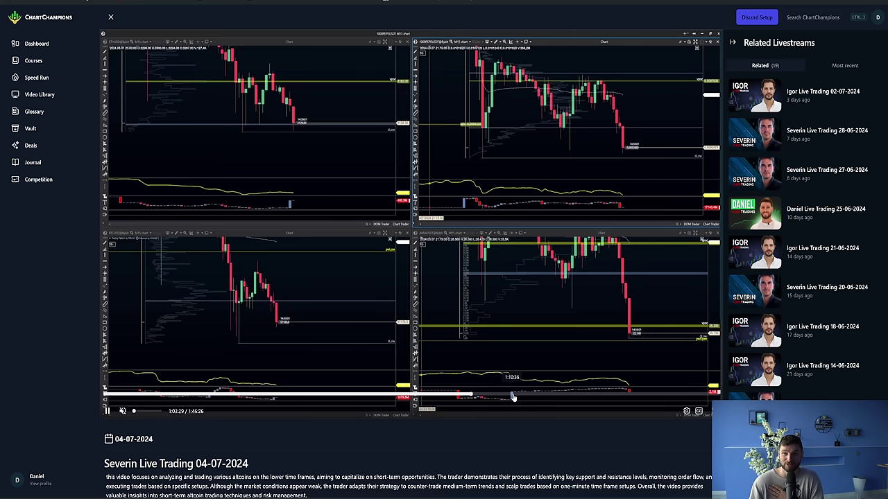
click(473, 397)
key(space)
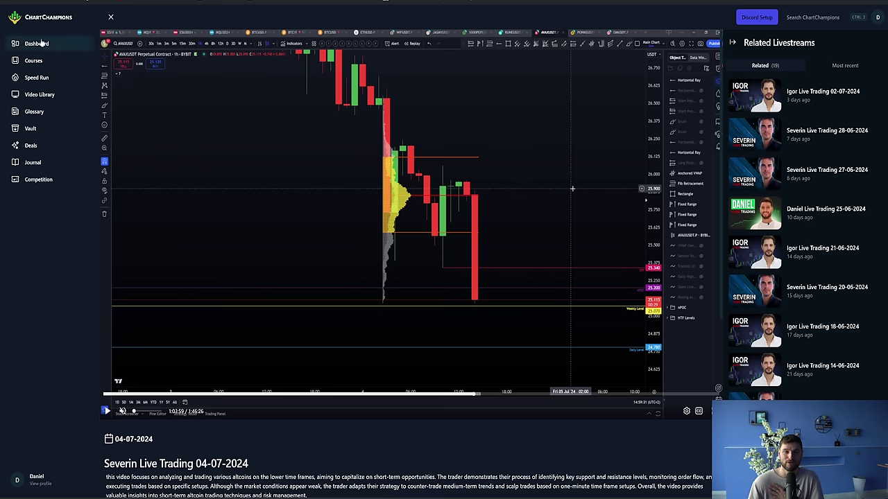
Go to the ChartChampions Dashboard from the sidebar, leaving the live stream replay
click(38, 44)
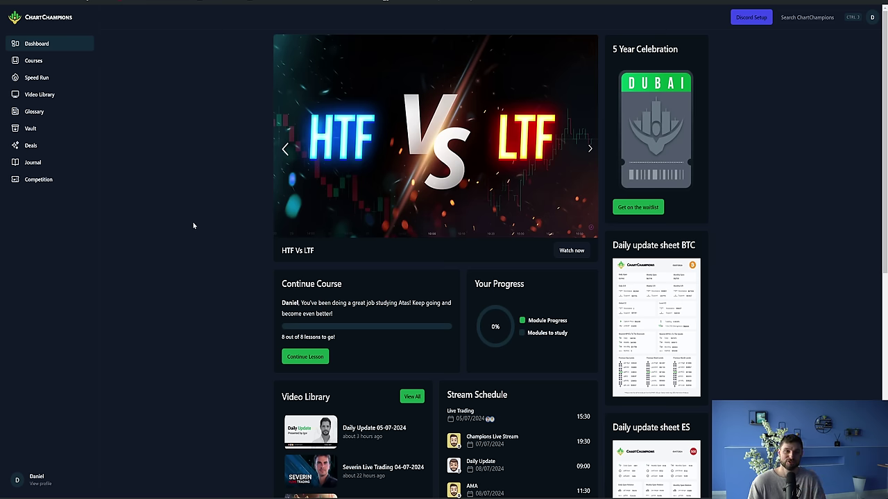